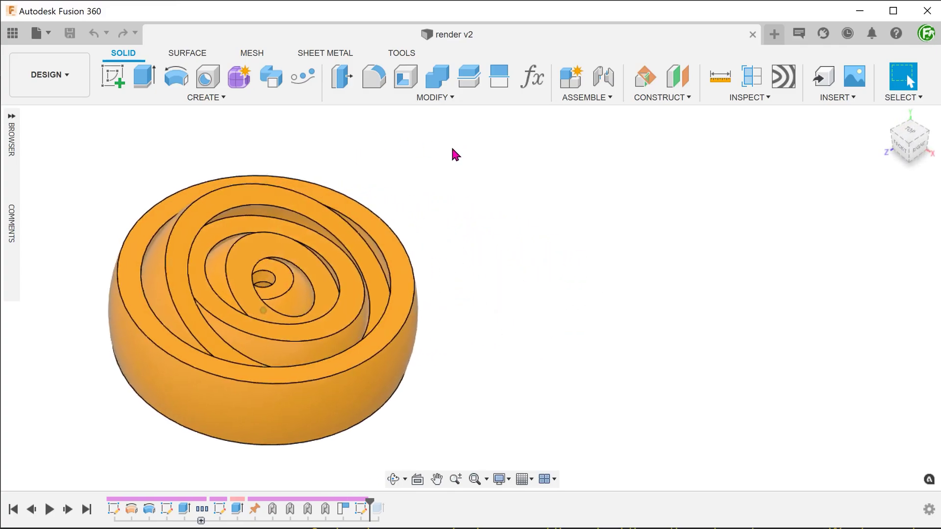
- Review the model's parameter list via Change Parameters, then close it
left_click(532, 82)
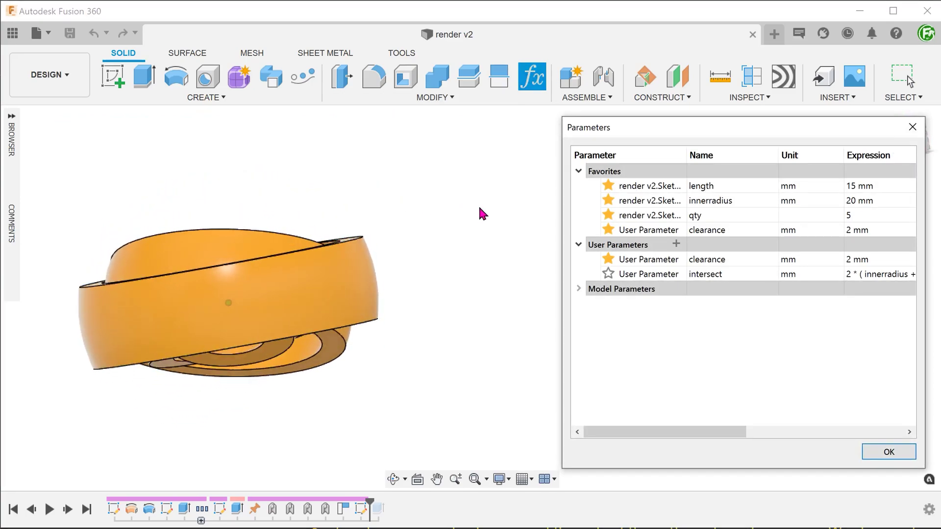
left_click(911, 128)
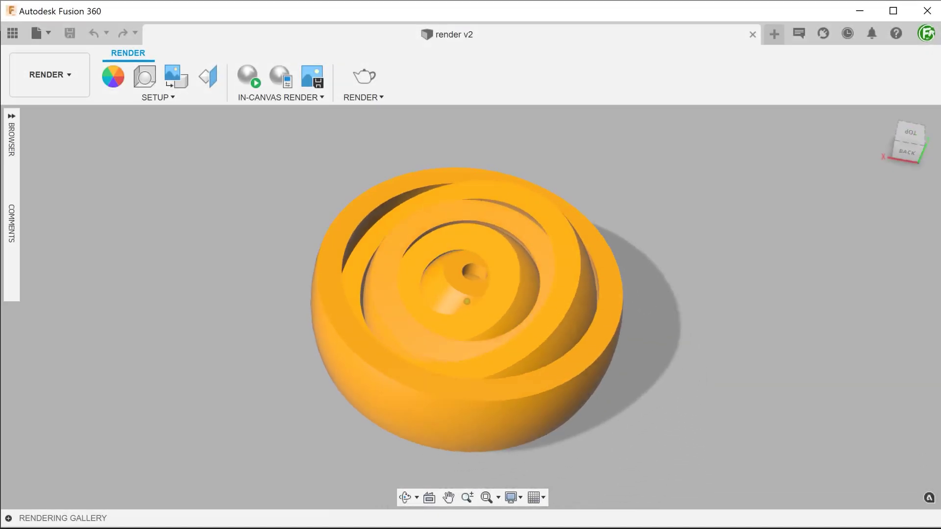
- Orbit the nested ring model to view it from the side and front
left_click_drag(466, 302, 466, 297, "shift")
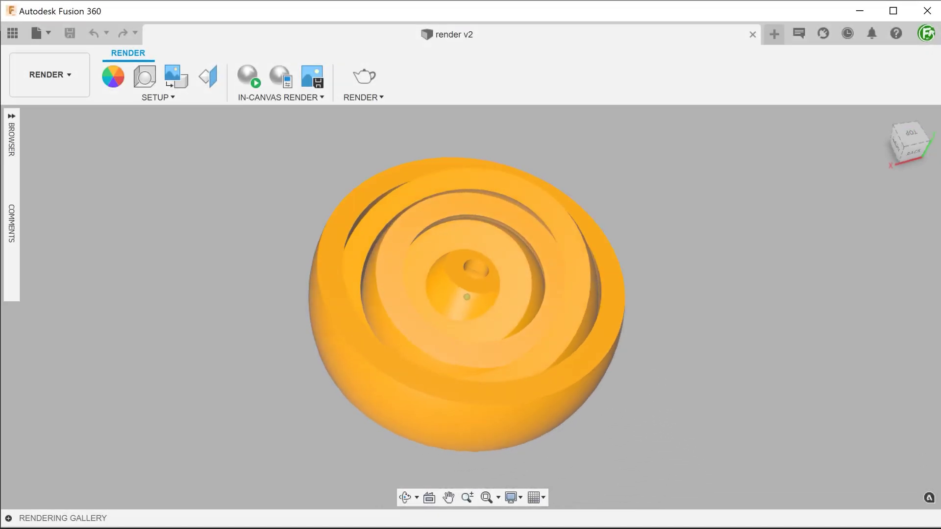
middle_click_drag(466, 297, 466, 301, "shift")
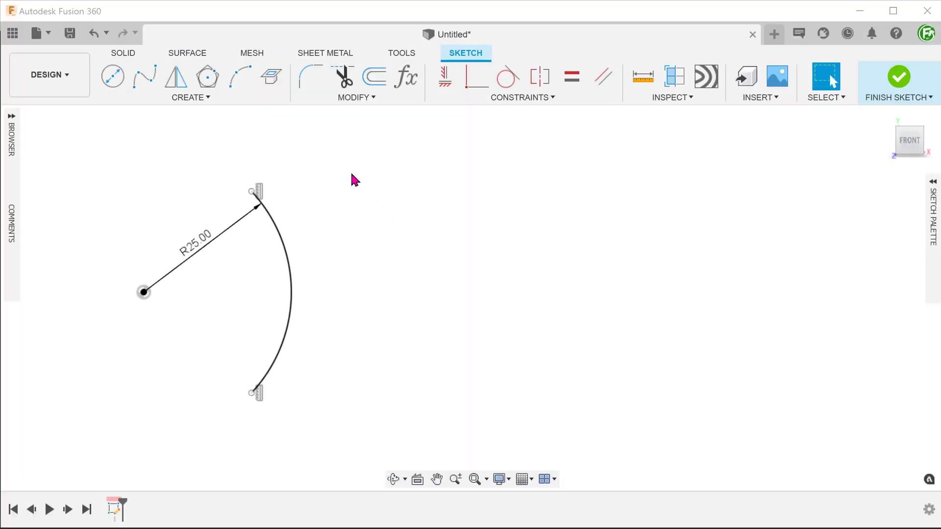
- Rectangular-pattern the 25 mm arc into five copies spread to the right
left_click(192, 97)
left_click(162, 320)
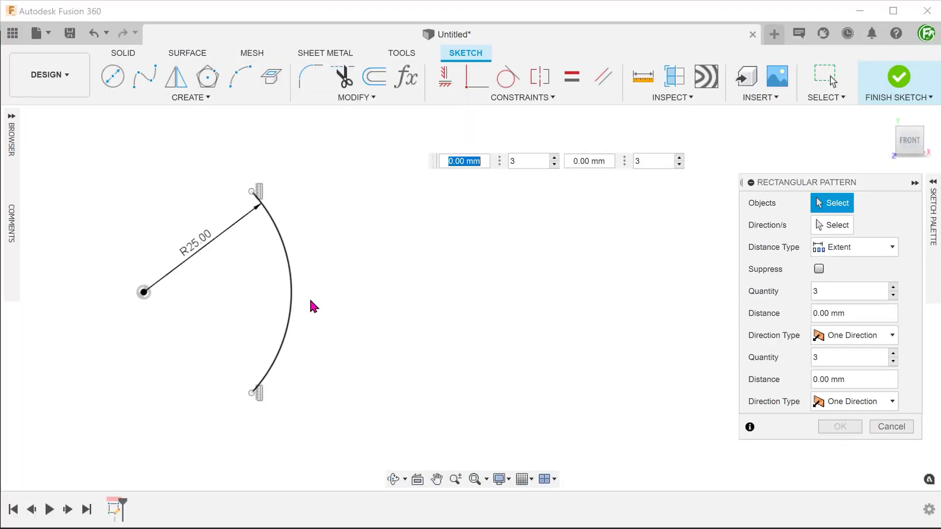
left_click(293, 308)
left_click_drag(288, 291, 382, 292)
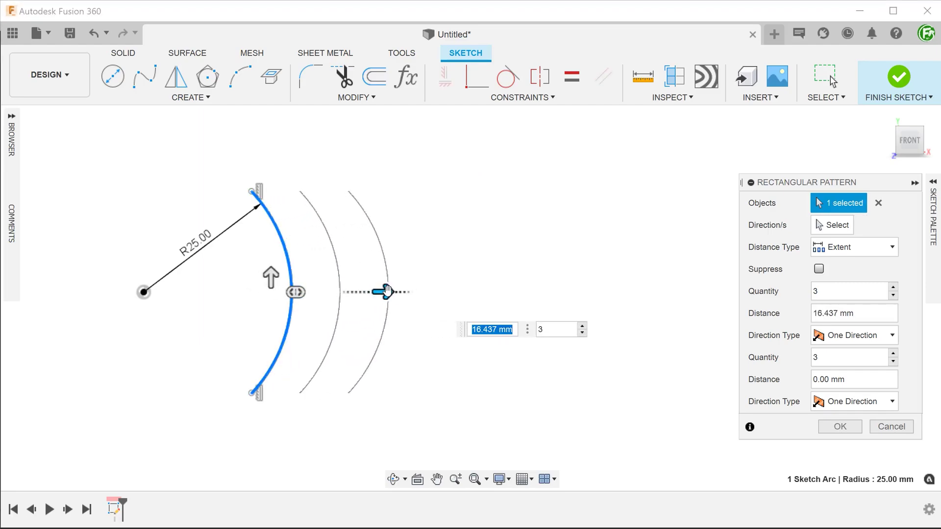
type("5")
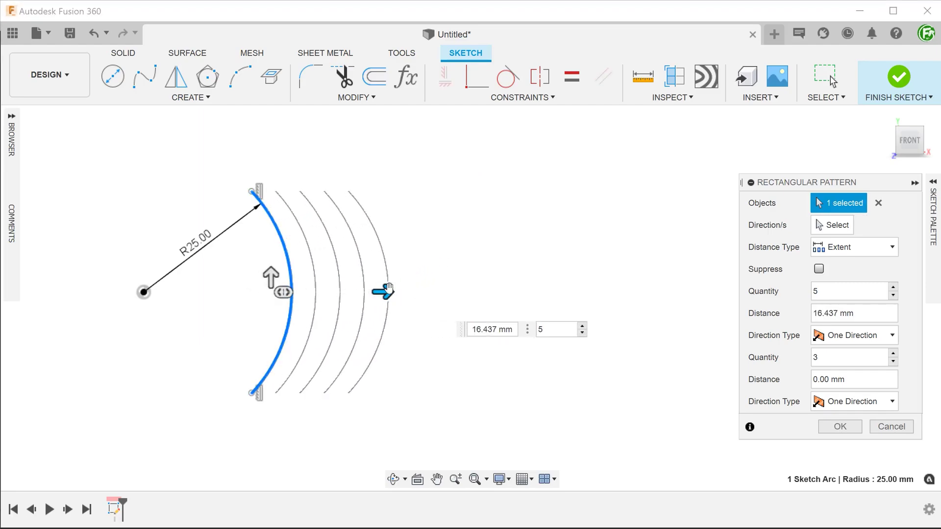
left_click_drag(382, 291, 605, 292)
left_click(839, 427)
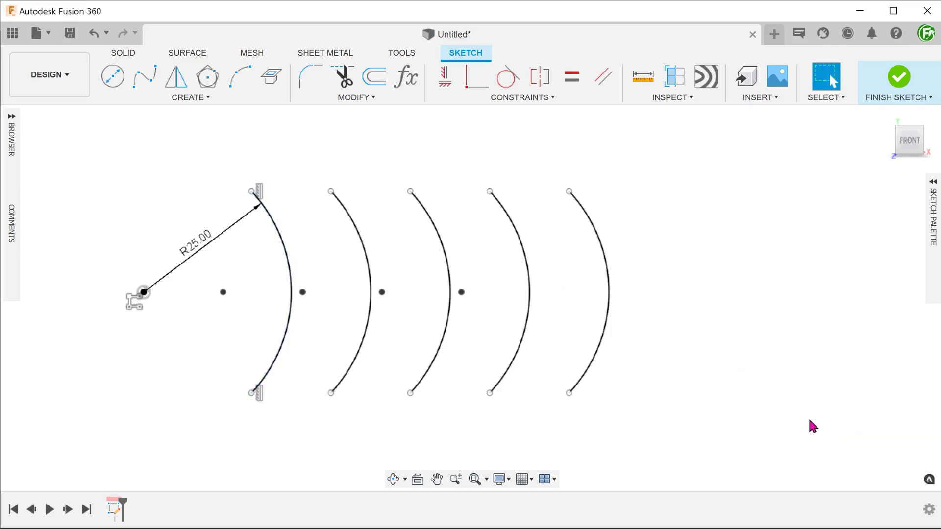
- Select the patterned arcs to constrain them concentric about the centre point
left_click(357, 359)
left_click(429, 363)
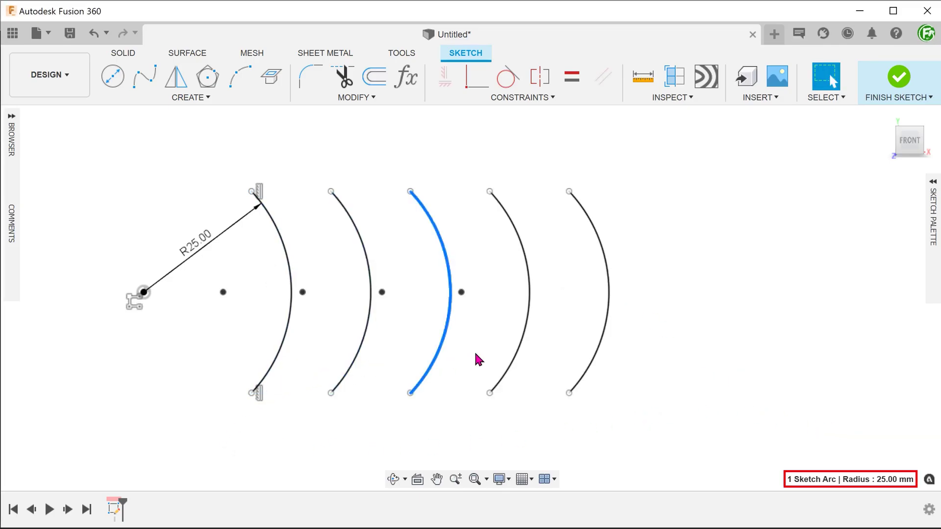
left_click(498, 359)
left_click(600, 355)
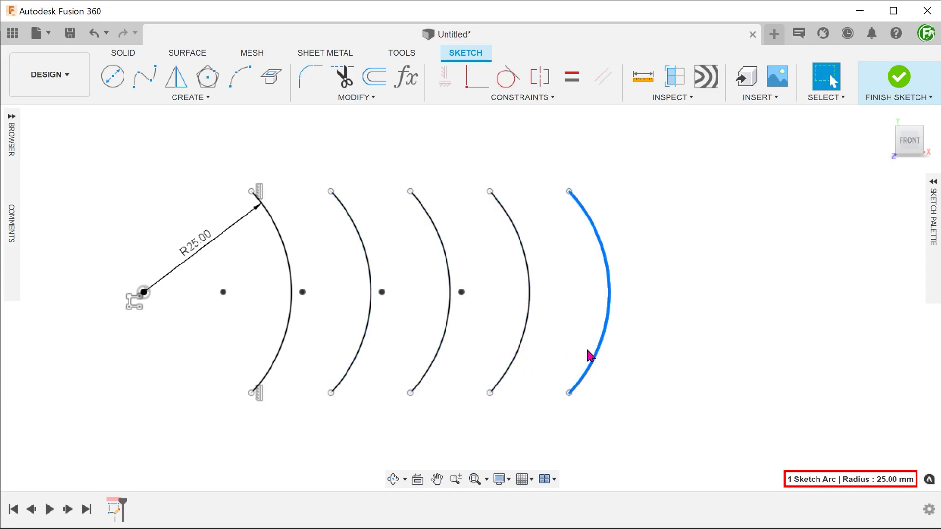
left_click(417, 413)
left_click(412, 390)
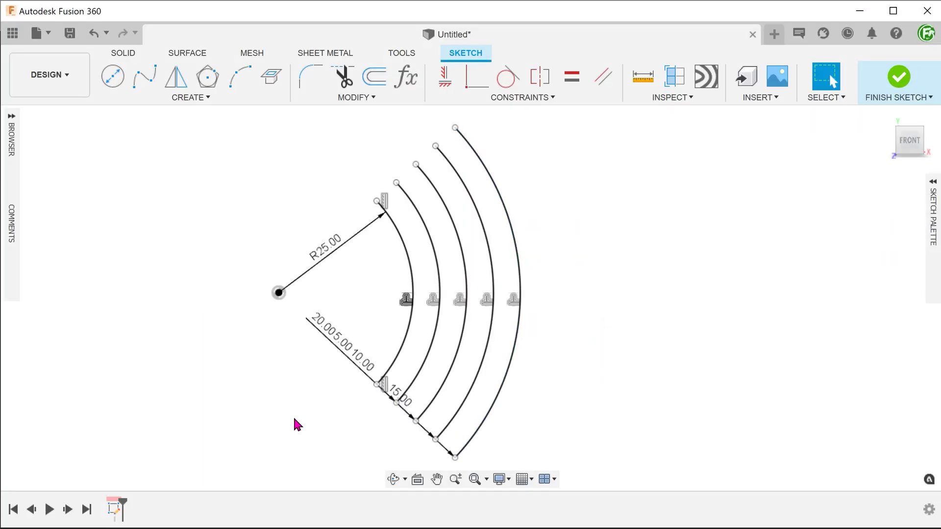
- Check each arc's radius, confirming the series from 25 to 45 mm
left_click(405, 347)
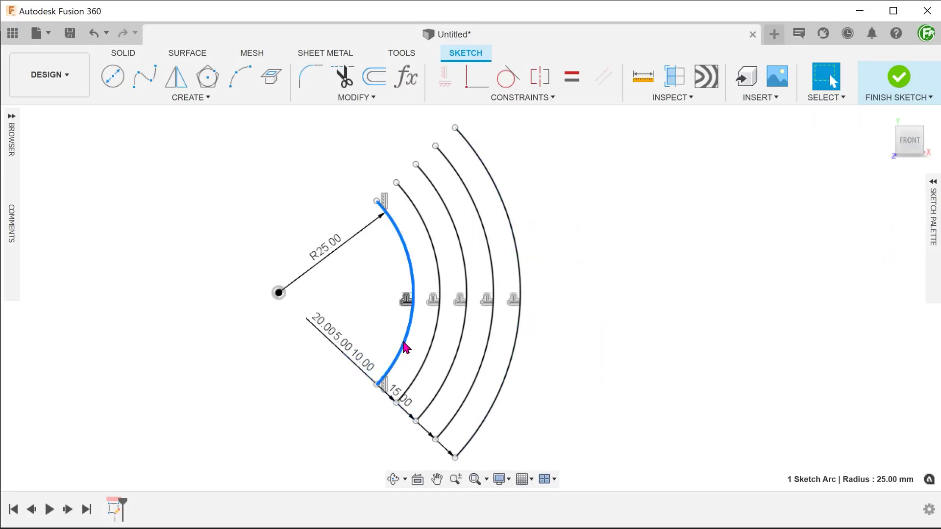
left_click(434, 352)
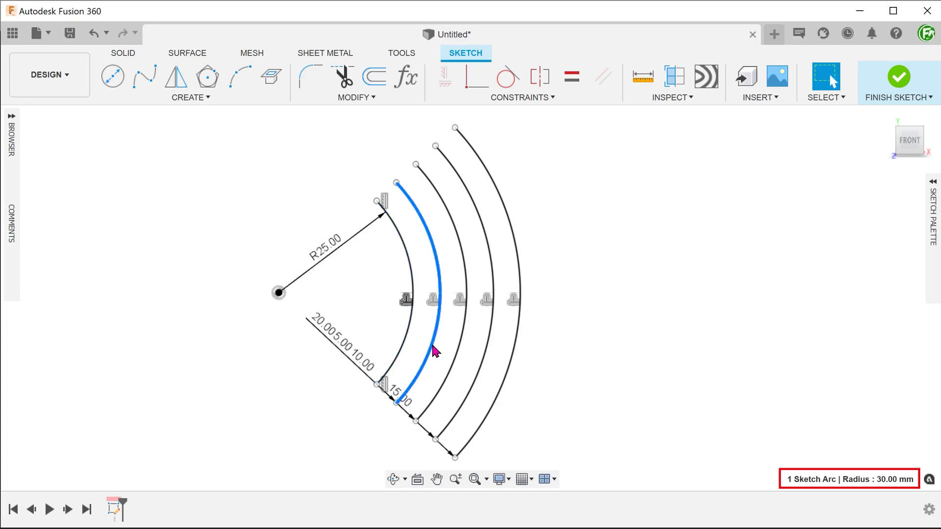
left_click(460, 353)
left_click(491, 353)
left_click(514, 355)
left_click(546, 339)
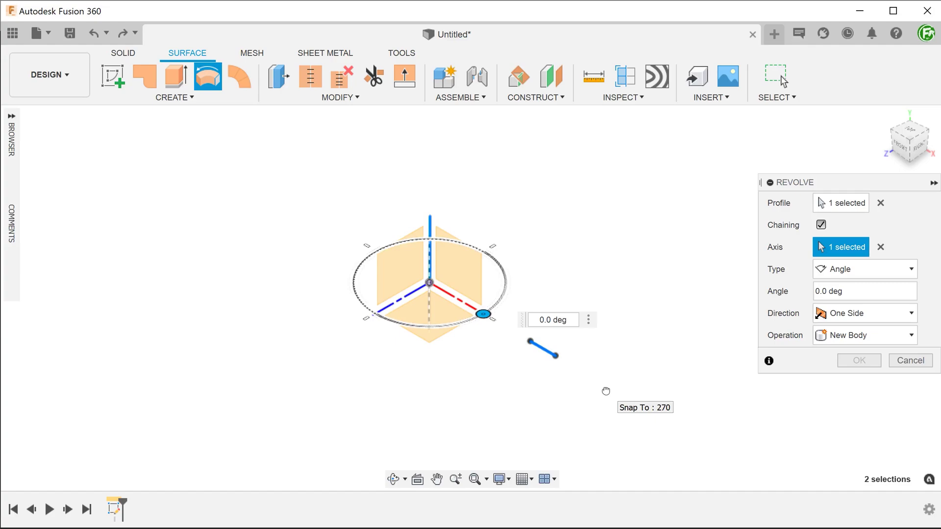
- Drag the Revolve angle both ways to preview the arcs as dome surfaces
mouse_move(606, 391)
left_mouse_down()
mouse_move(236, 232)
mouse_move(274, 179)
left_mouse_up()
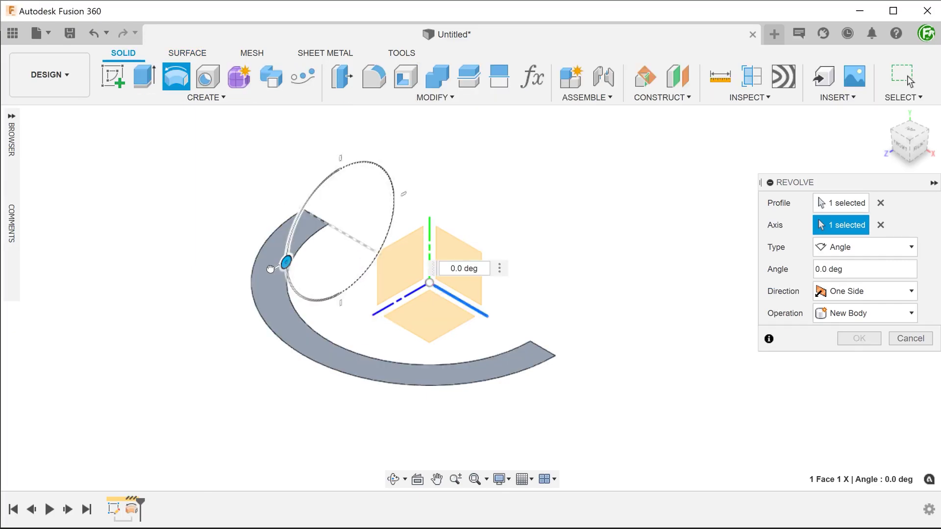
mouse_move(286, 263)
left_mouse_down()
mouse_move(524, 296)
mouse_move(167, 420)
left_mouse_up()
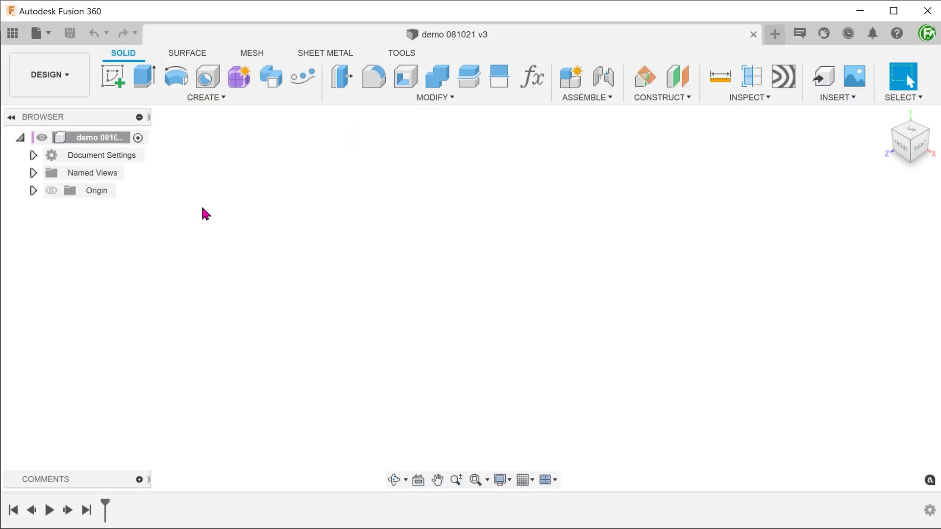
- Start a sketch on the front plane and restore the saved Sketch named view
left_click(115, 84)
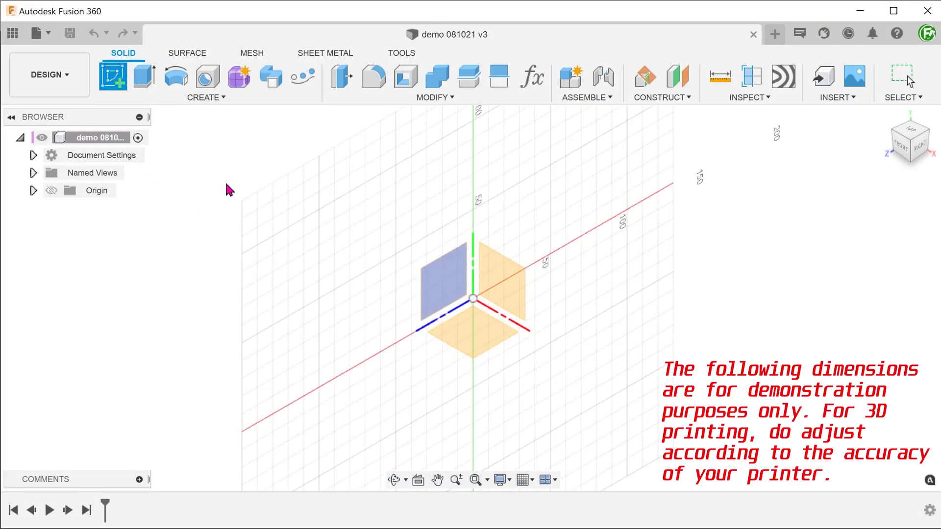
left_click(441, 278)
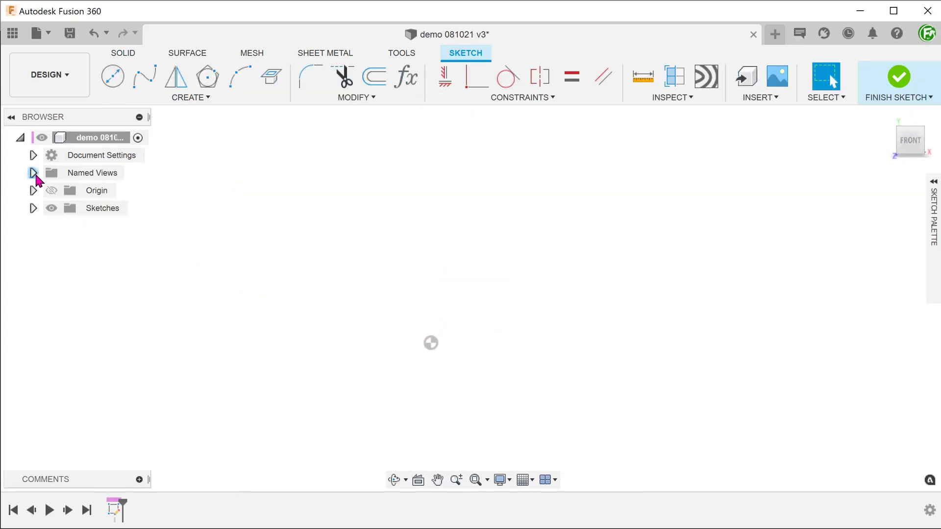
left_click(34, 172)
left_click(94, 280)
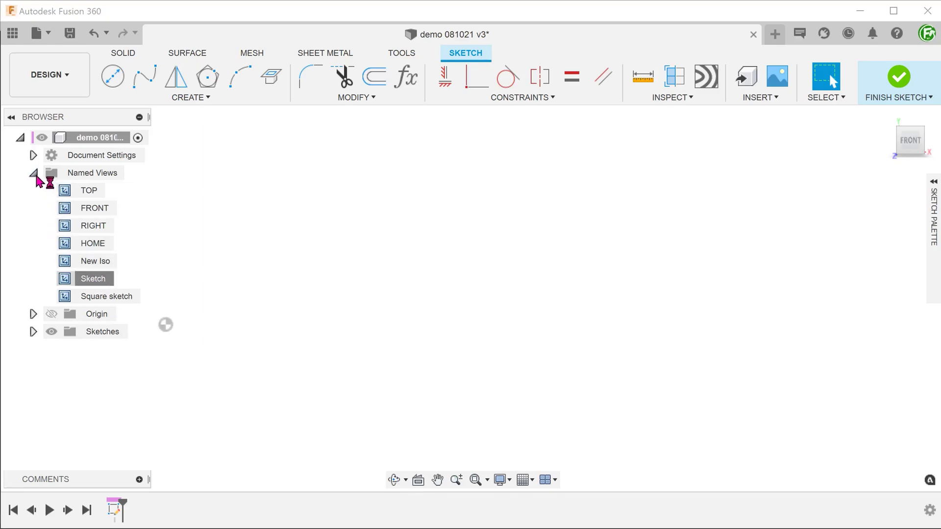
left_click(34, 173)
- Draw an open rectangle with the Line tool, width dimensioned as thickness=3
key("l")
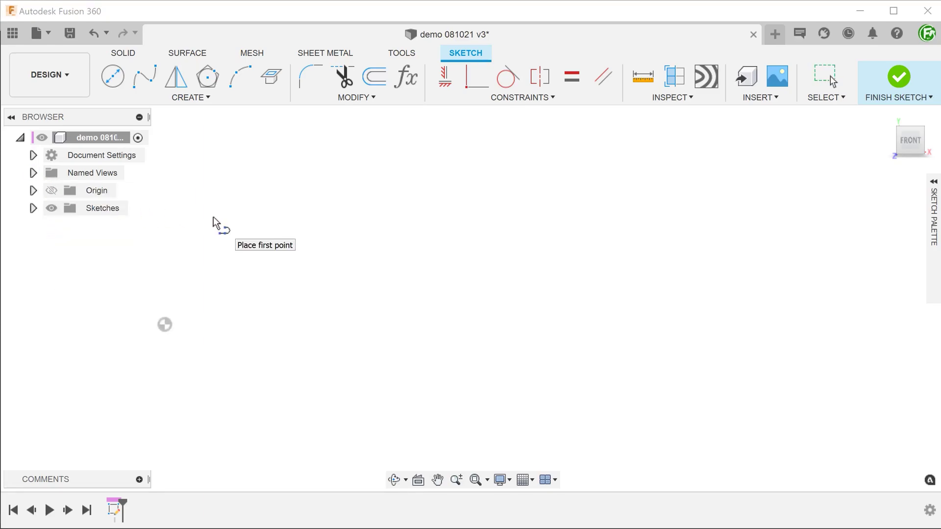
left_click(280, 325)
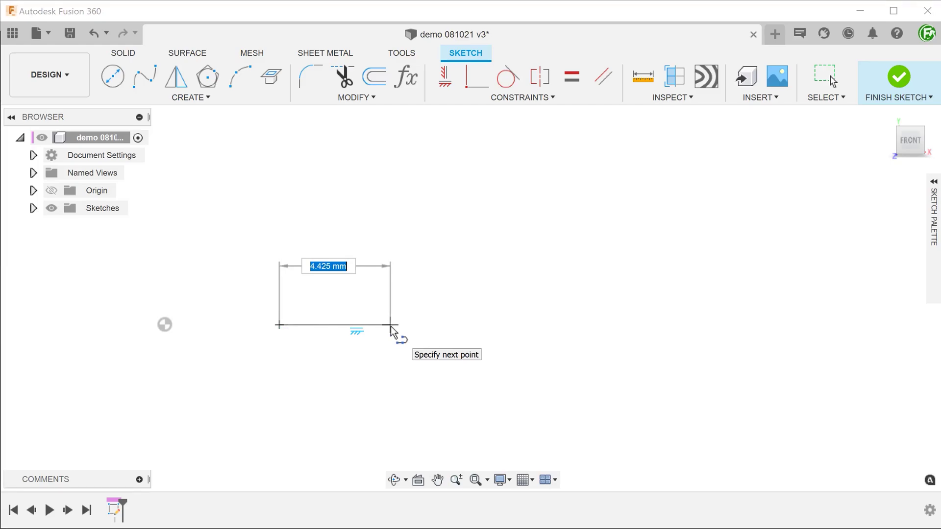
type("thic")
type("kness=3")
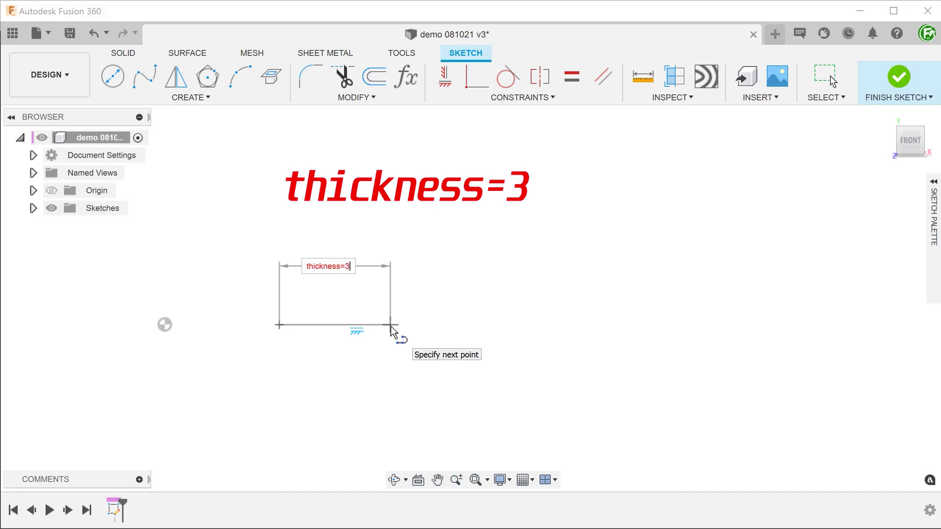
key("Return")
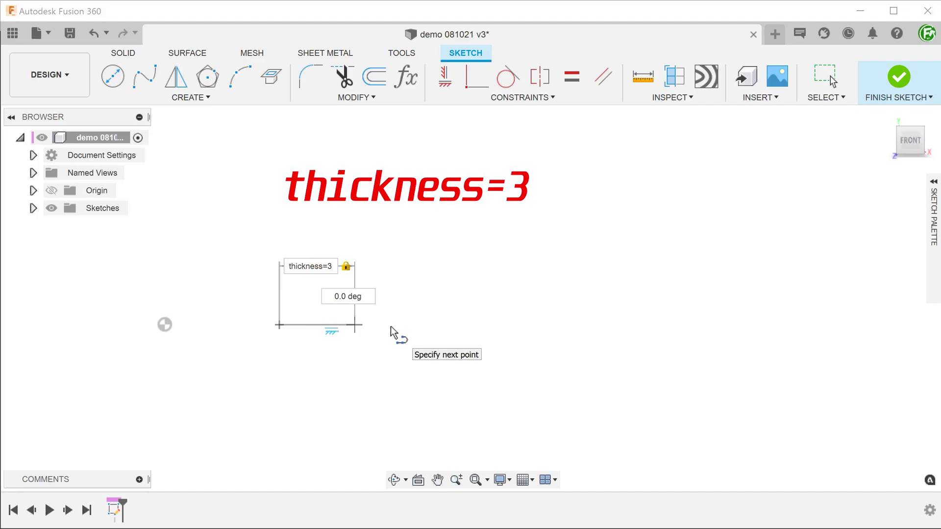
key("Escape")
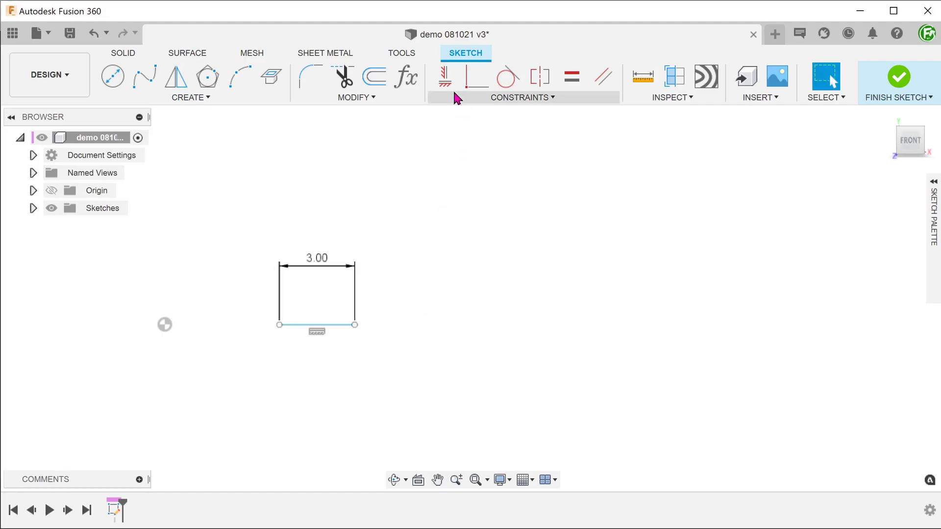
- Constrain the rectangle's lower-left corner horizontally aligned with the origin
left_click(445, 76)
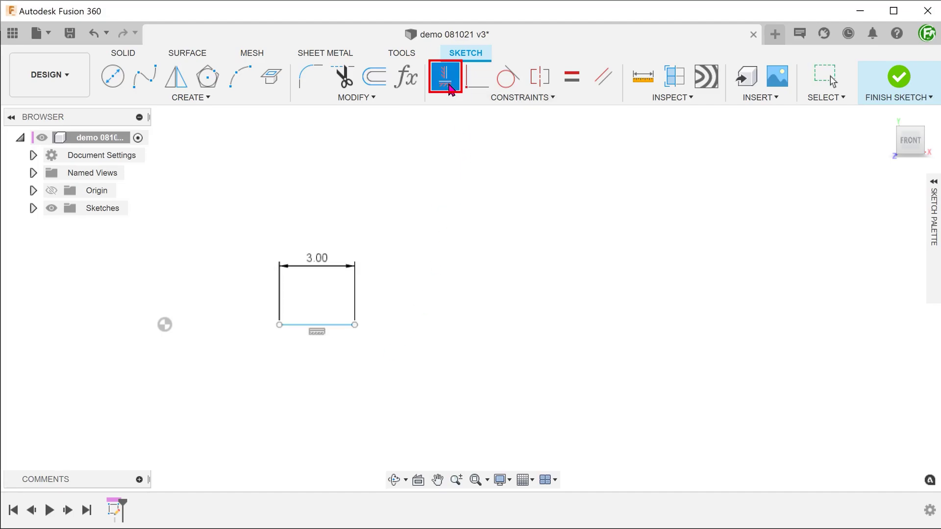
left_click(163, 324)
left_click(281, 324)
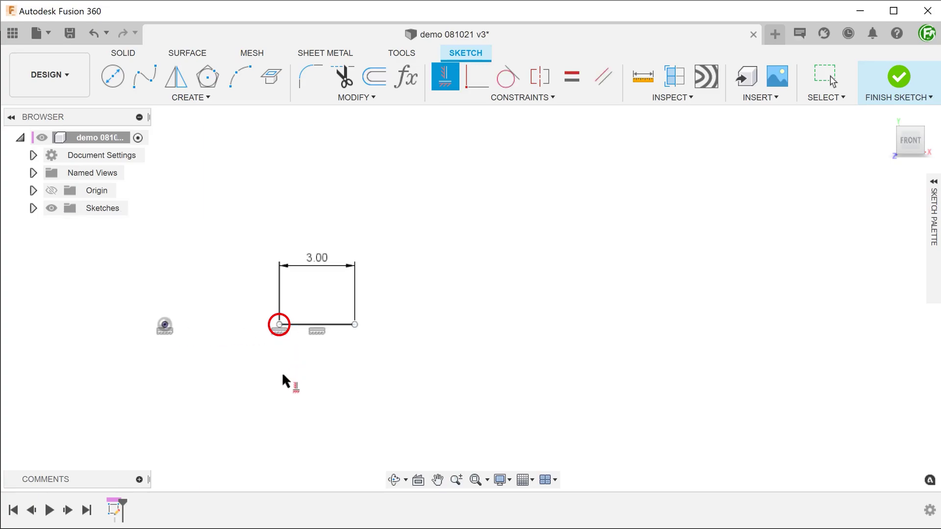
key("Escape")
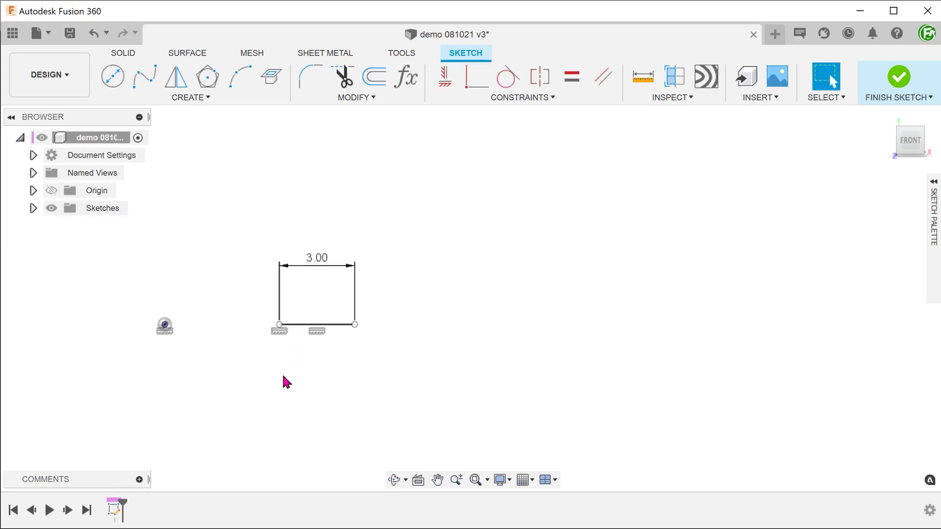
- Dimension the line's distance from the origin as inner_radius=5 mm
key("d")
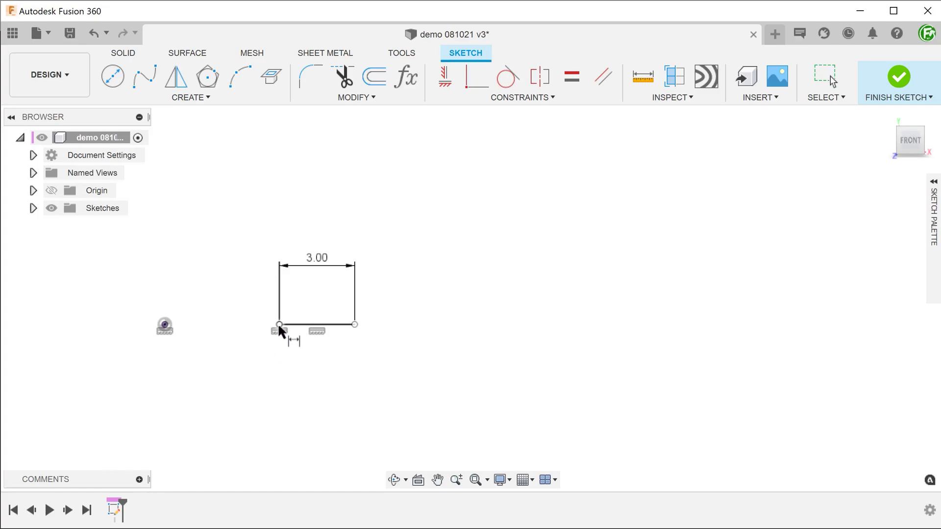
left_click(279, 325)
left_click(165, 324)
left_click(212, 229)
type("inner_radius=5")
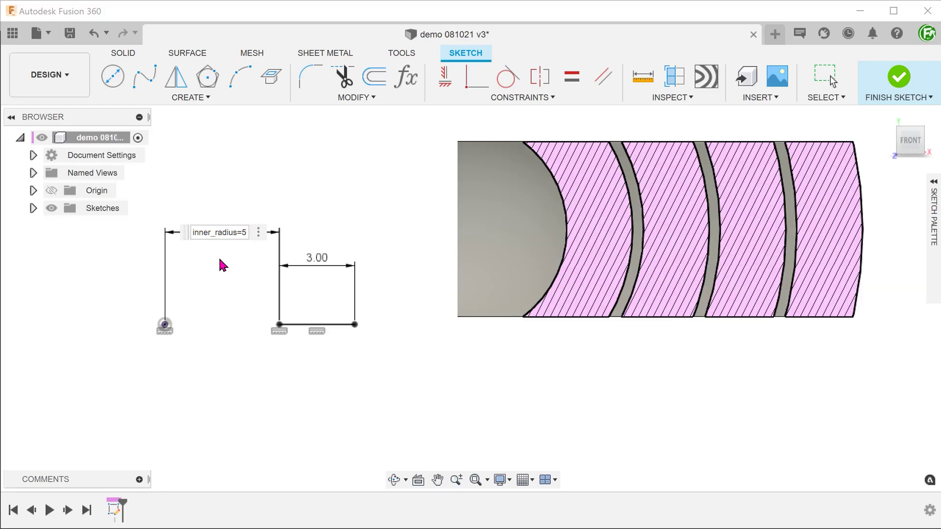
key("Return")
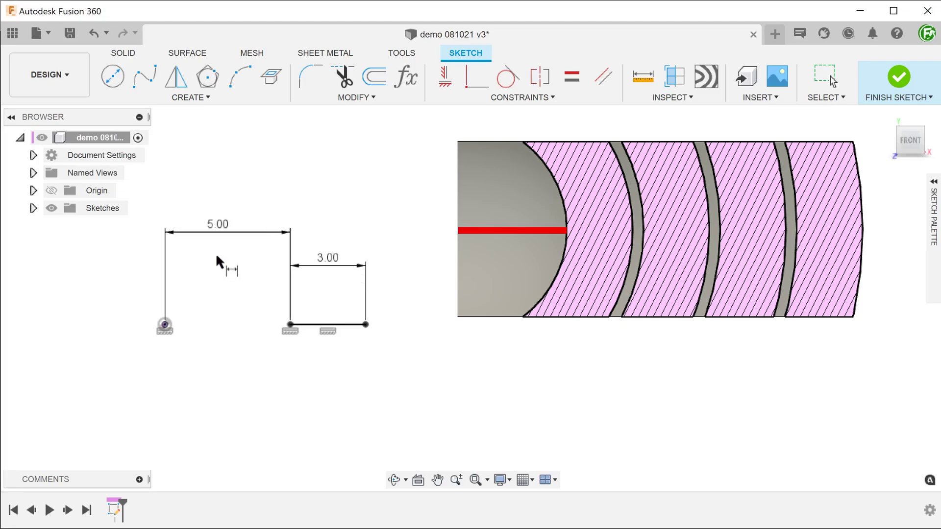
key("Escape")
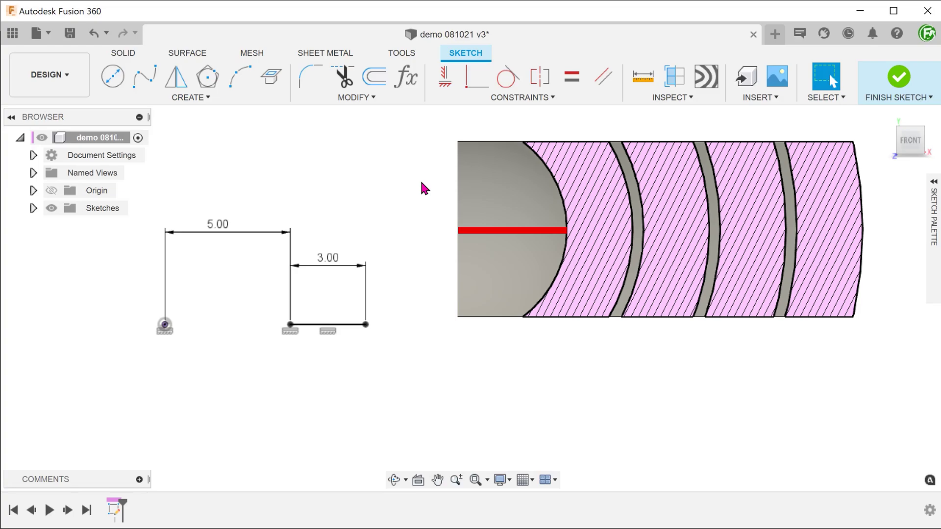
- Add user parameter gap = 0.5 mm and star it as a favourite
left_click(409, 83)
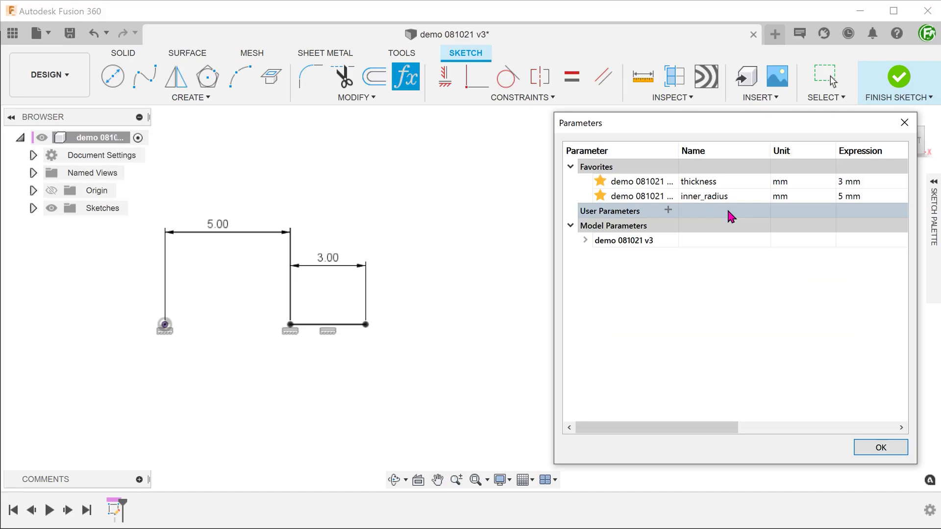
left_click(669, 211)
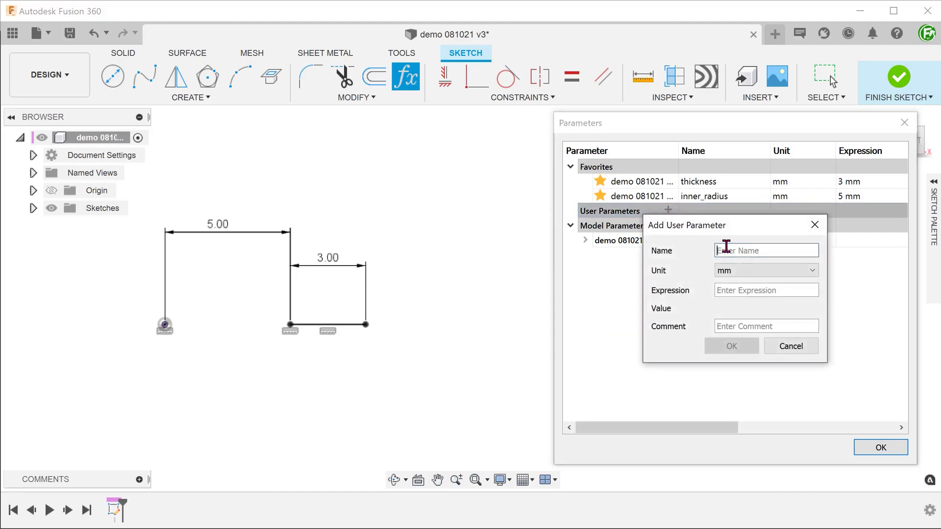
type("gap")
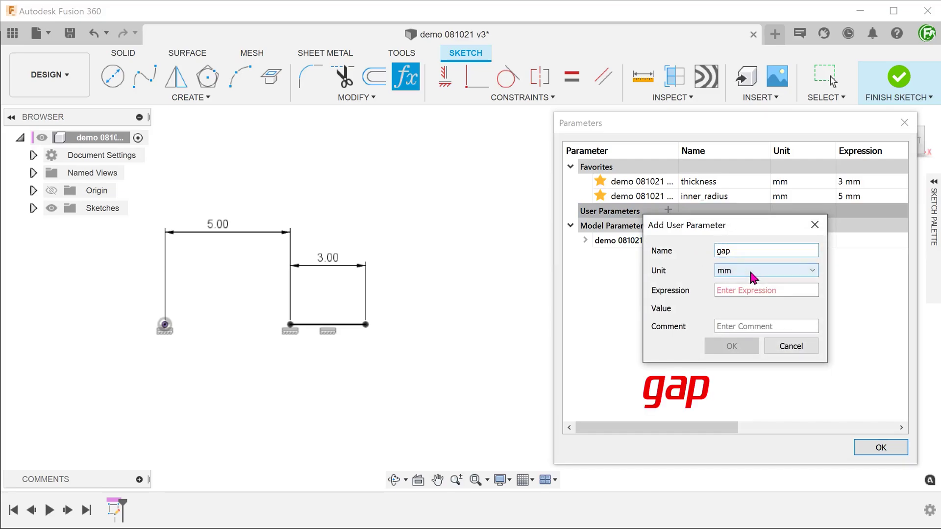
left_click(741, 289)
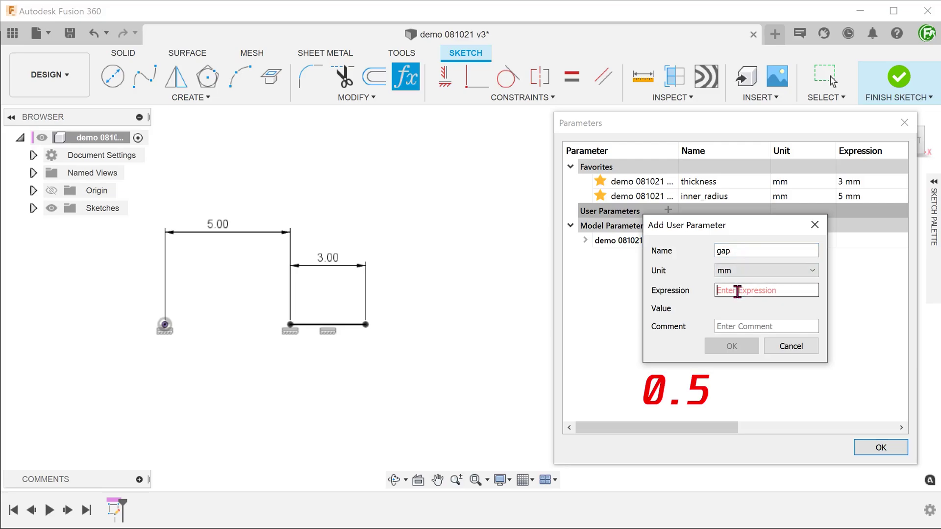
type("0.5")
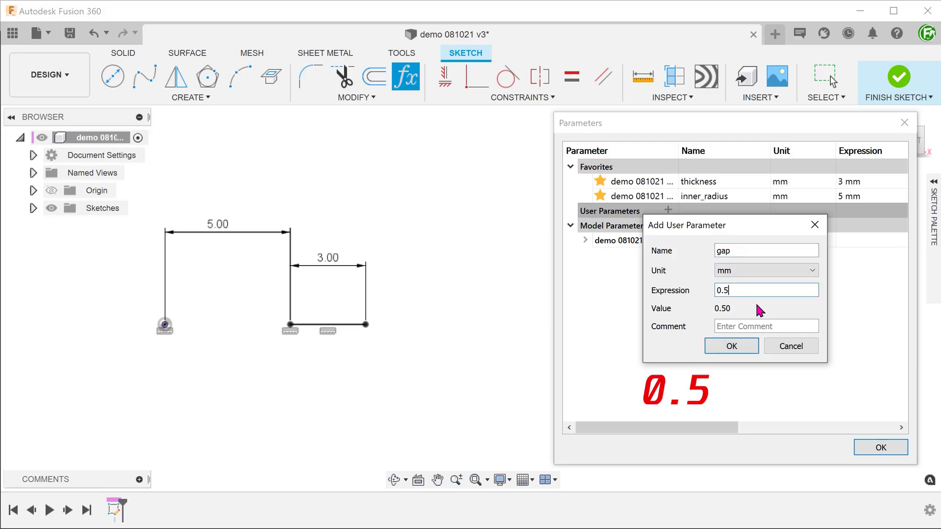
left_click(732, 347)
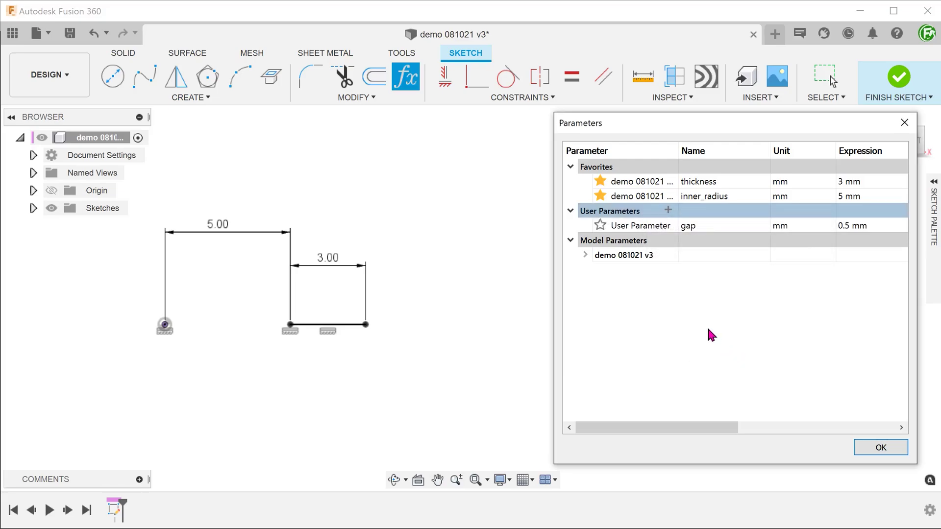
left_click(600, 225)
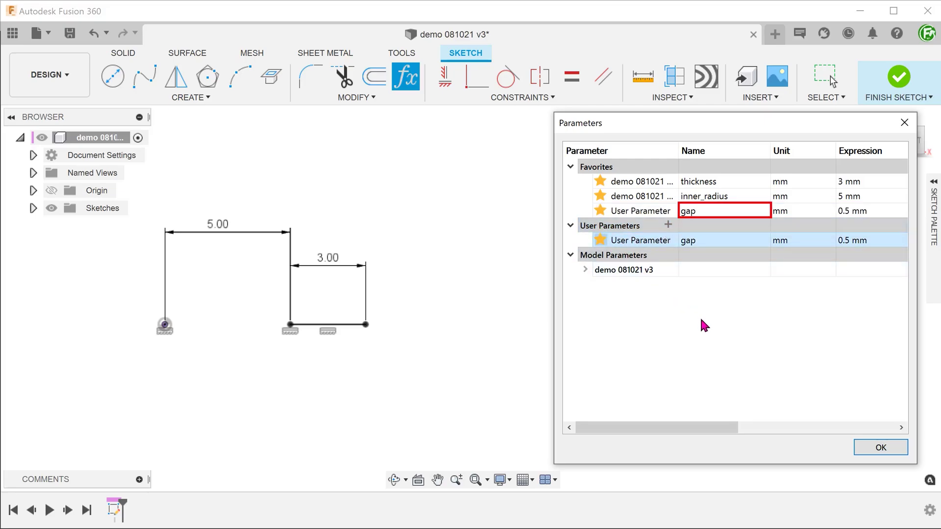
left_click(880, 447)
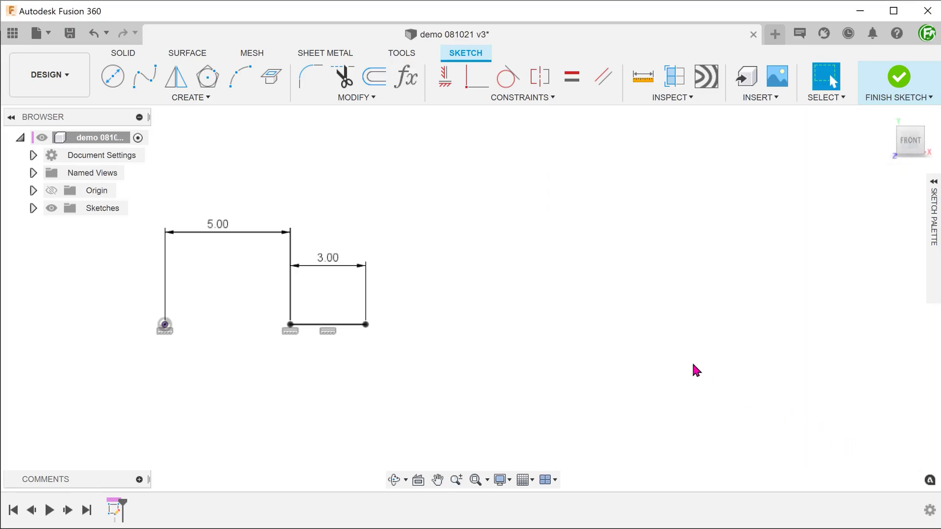
- Start a rectangular pattern of the 3 mm line spread to the right
left_click(190, 97)
mouse_move(150, 321)
left_click(150, 321)
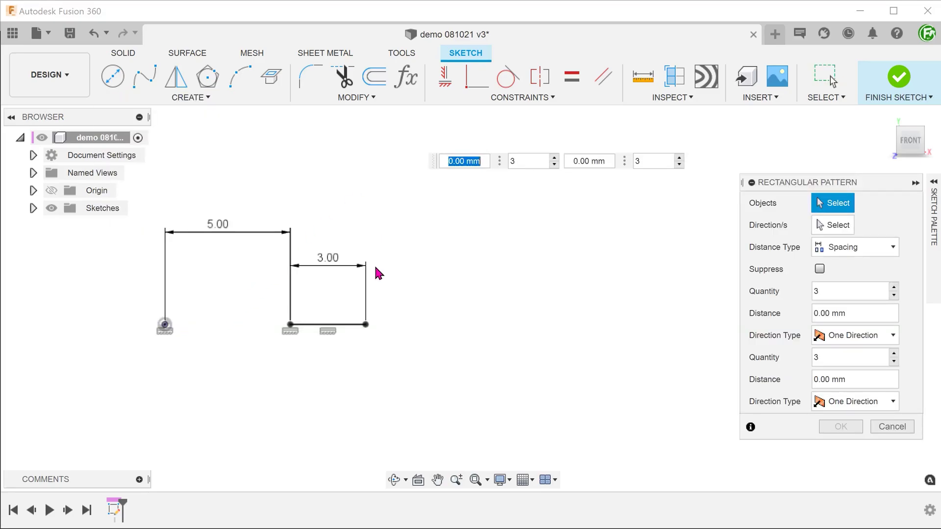
left_click(357, 324)
key("Tab")
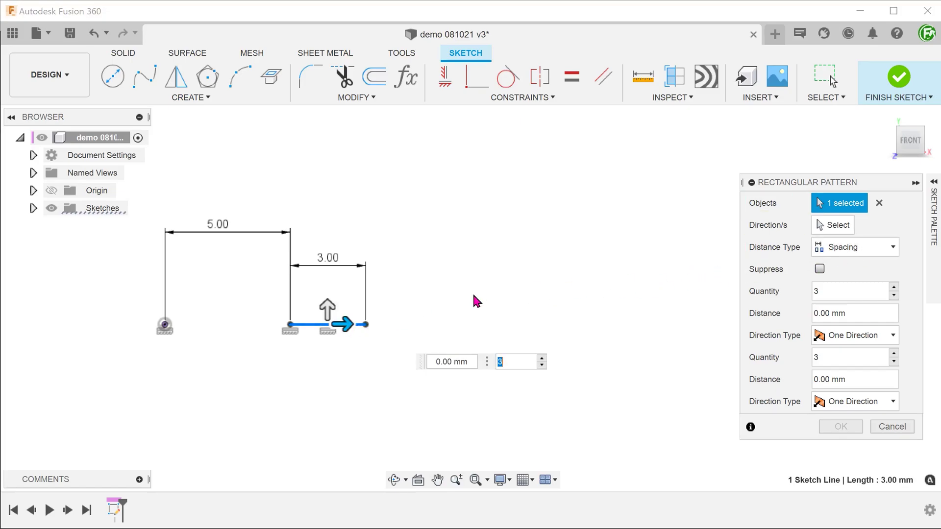
left_click_drag(345, 324, 447, 324)
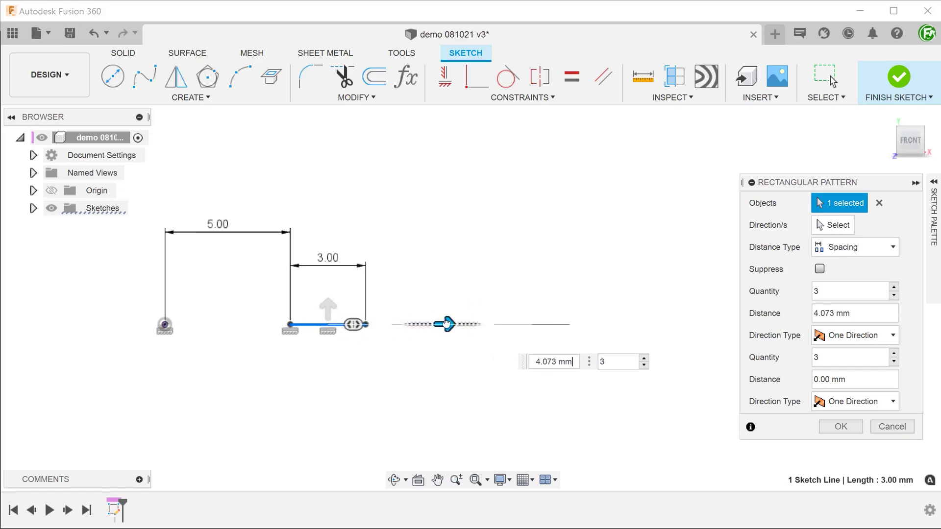
key("Tab")
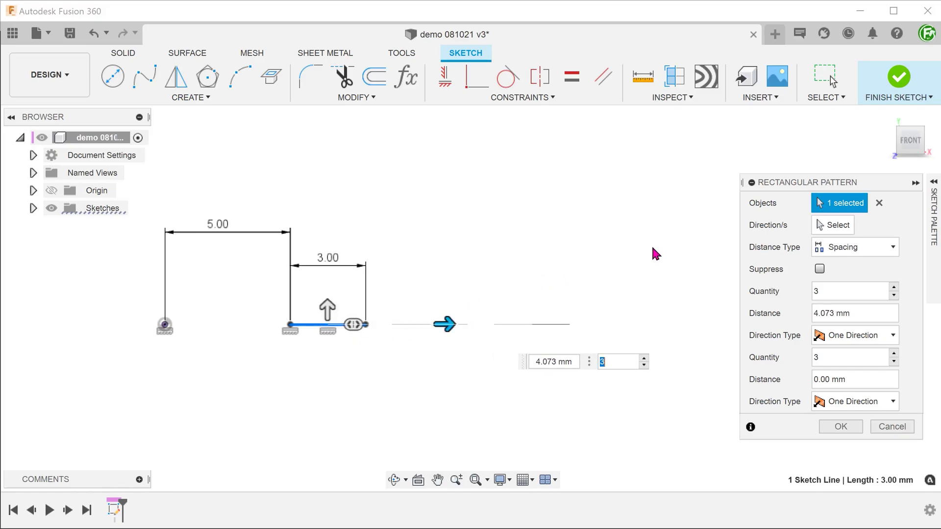
- Set the pattern quantity to qty=3 and spacing to thickness+gap
left_click(817, 291)
double_click(818, 291)
type("q")
type("ty=3")
double_click(855, 313)
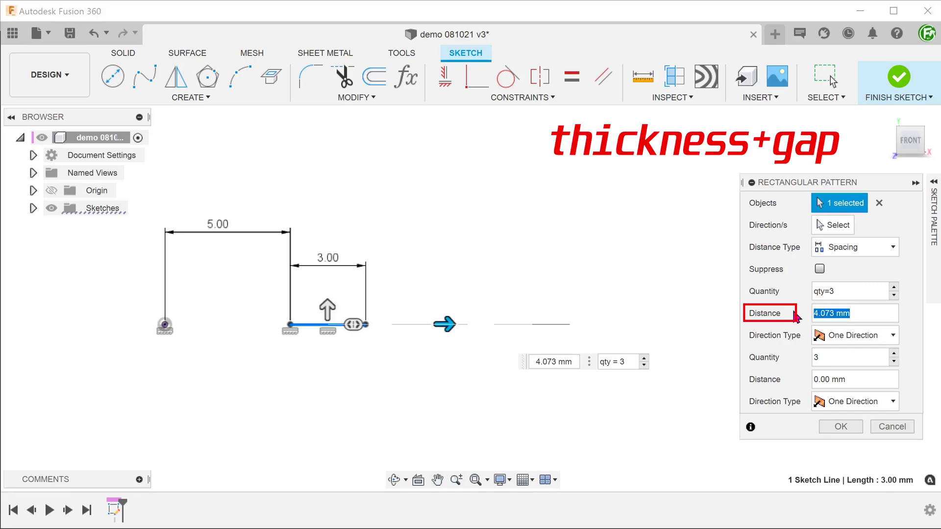
type("t")
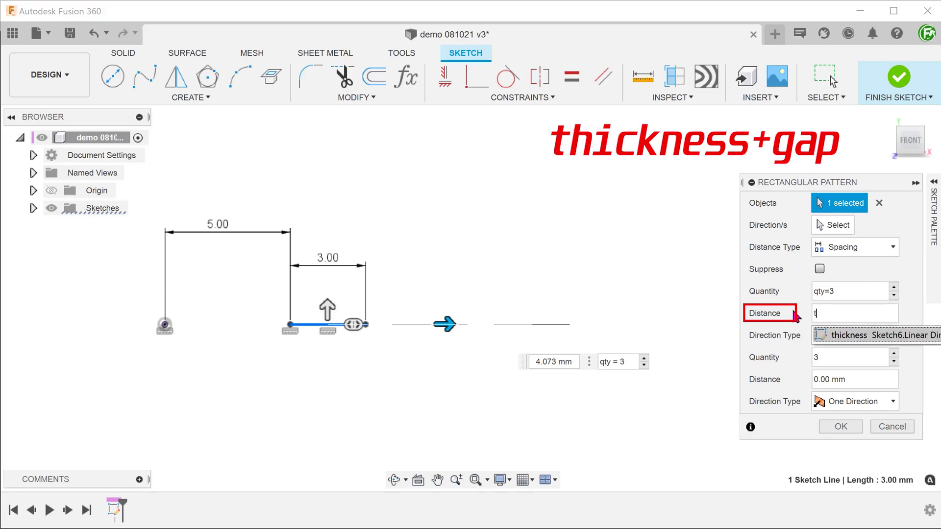
type("hic")
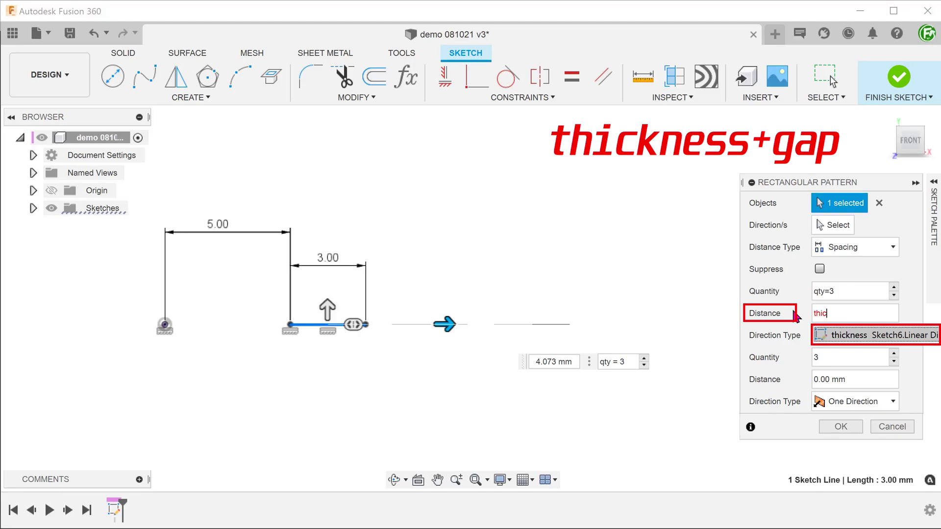
left_click(834, 335)
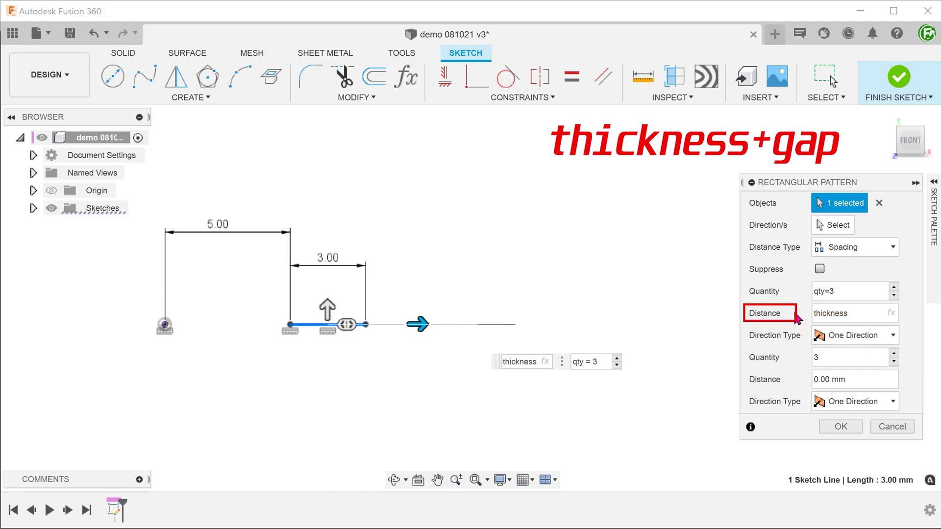
type("+")
type("ga")
left_click(839, 337)
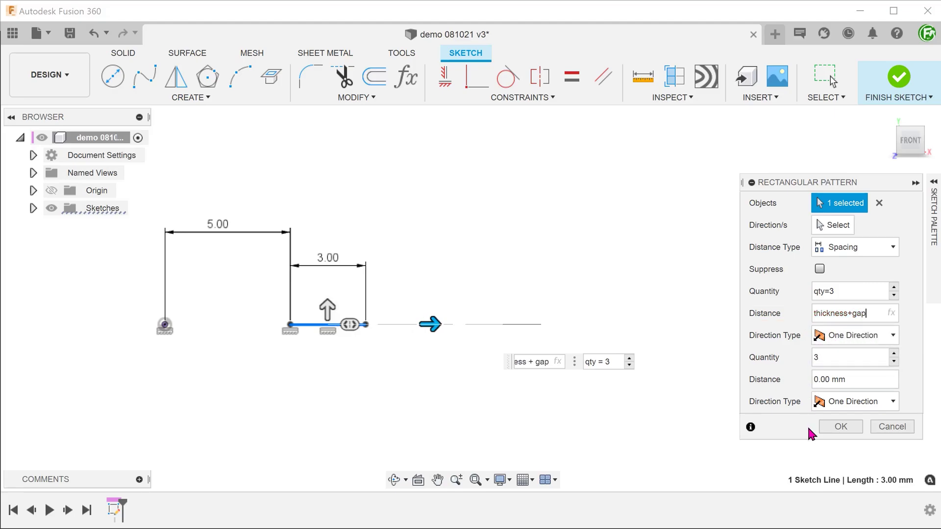
- Finish the pattern and add a driven 0.50 mm dimension between the last two lines
left_click(834, 428)
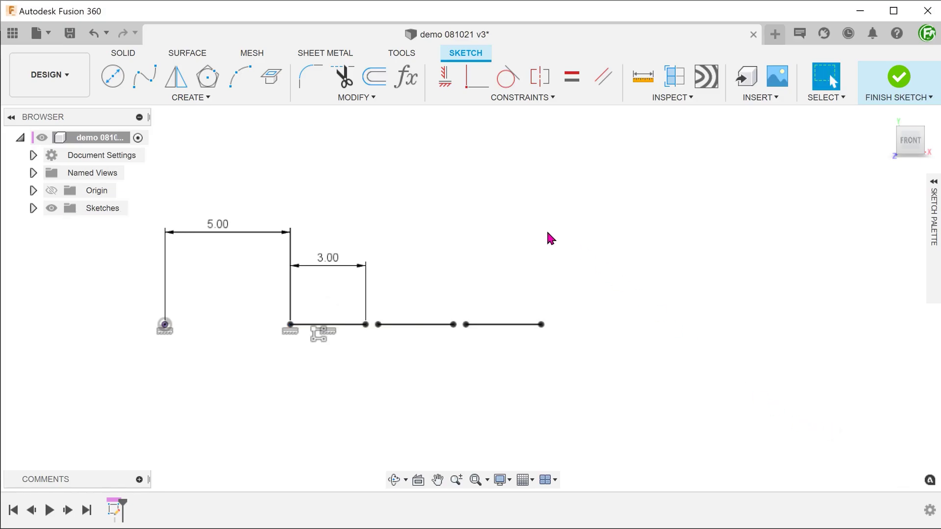
key("d")
left_click(454, 324)
left_click(511, 362)
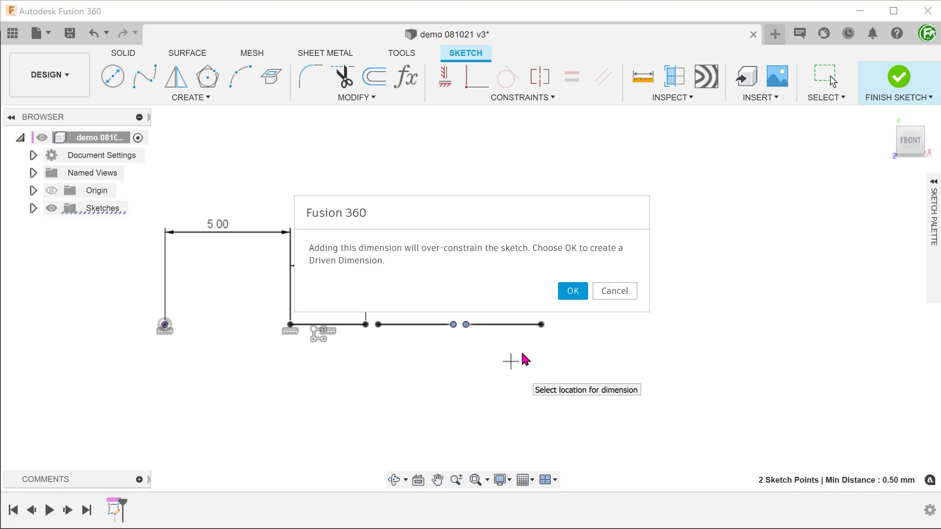
left_click(573, 290)
key("Escape")
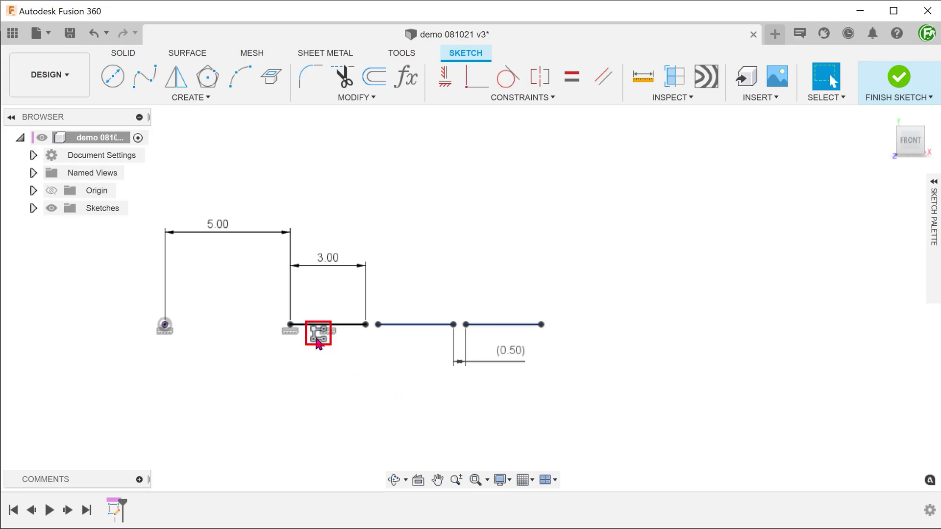
- Reopen the pattern settings to verify quantity 3 and spacing, then cancel
double_click(319, 340)
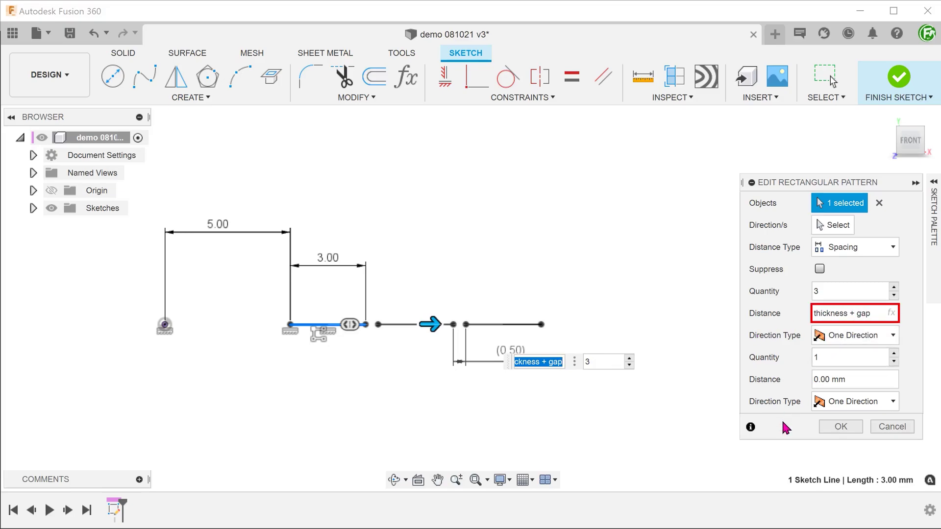
left_click(892, 427)
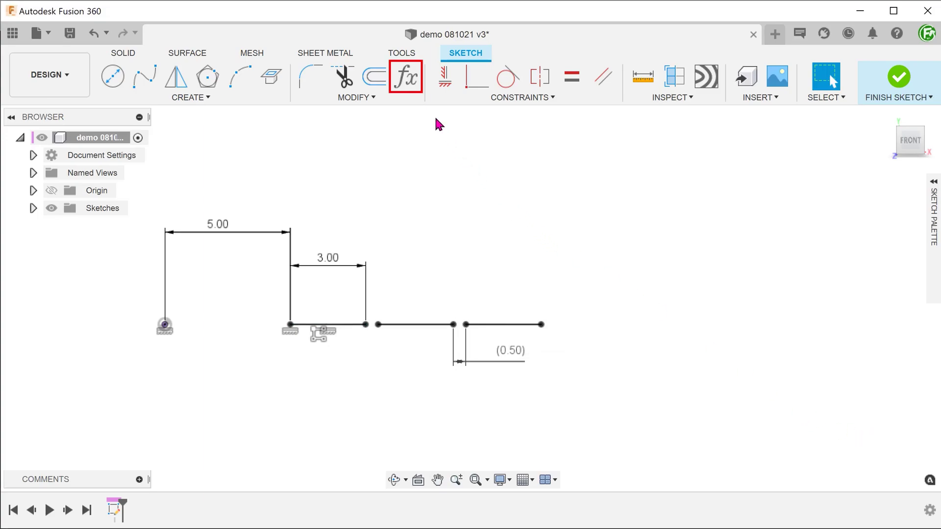
- Change the qty parameter from 3 to 4, adding a fourth patterned segment
left_click(406, 77)
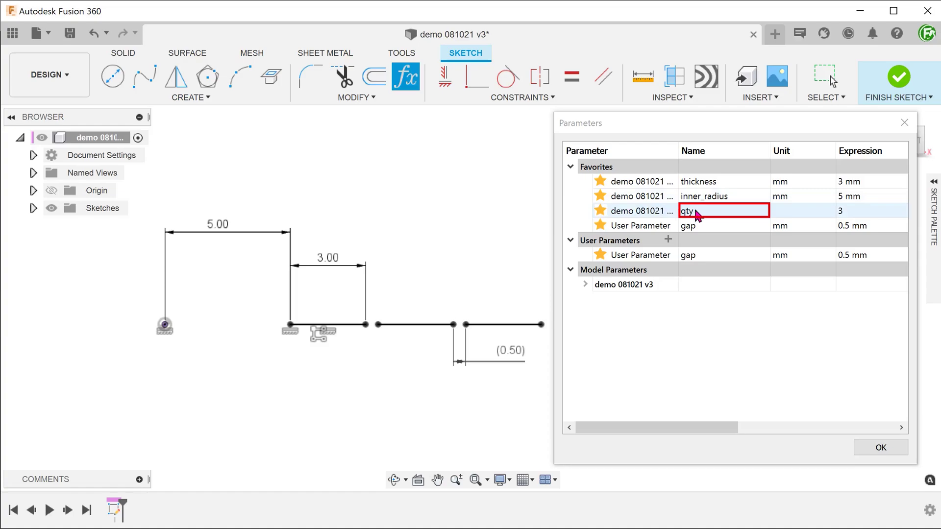
middle_click_drag(452, 226, 336, 253)
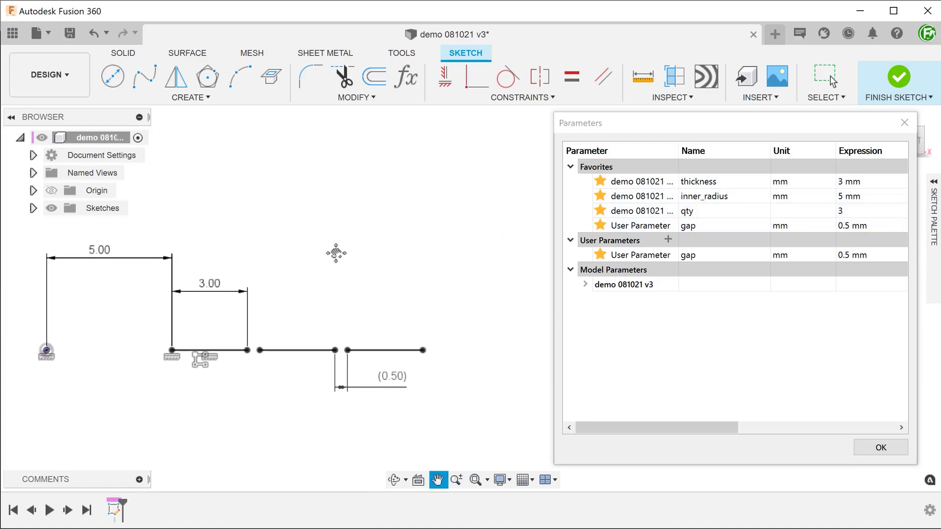
double_click(848, 215)
type("4")
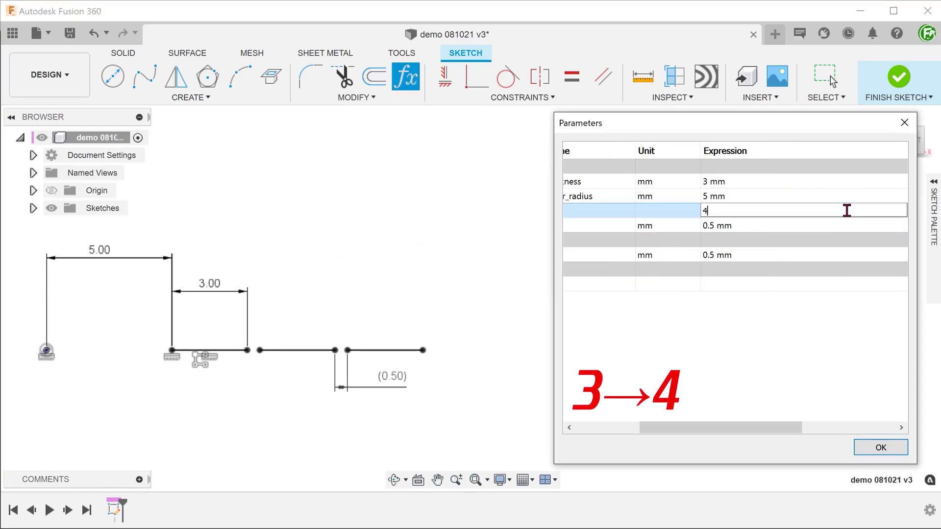
key("Return")
left_click_drag(699, 428, 596, 441)
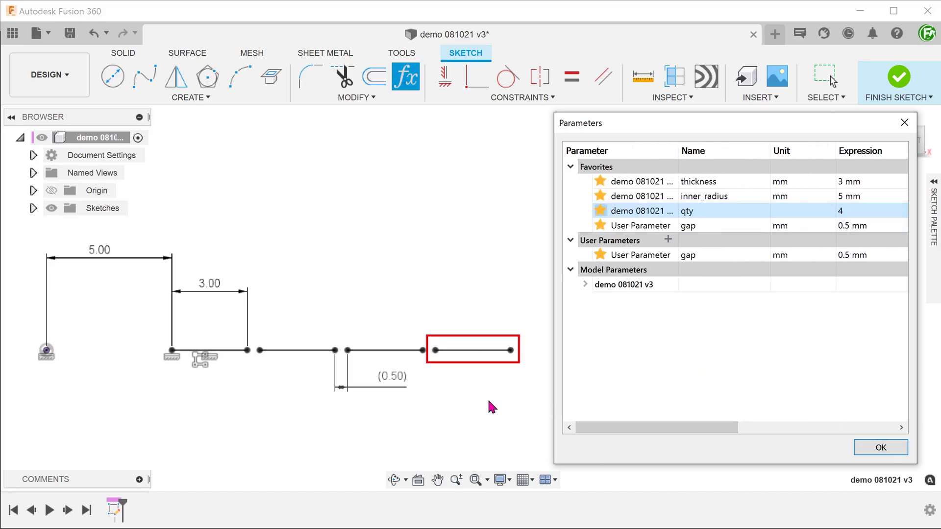
left_click(879, 447)
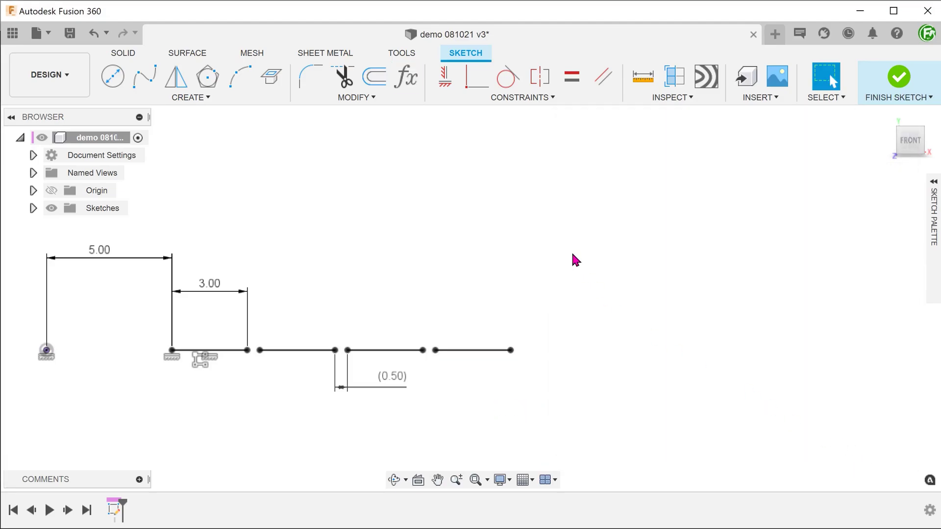
- Finish the four-segment sketch, switch to the New Iso named view and save as version v4
left_click(899, 76)
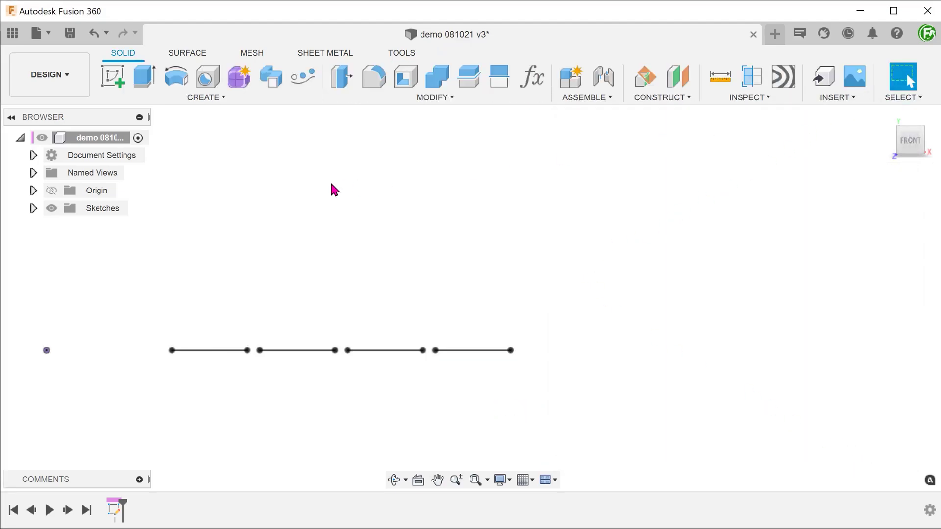
left_click(34, 173)
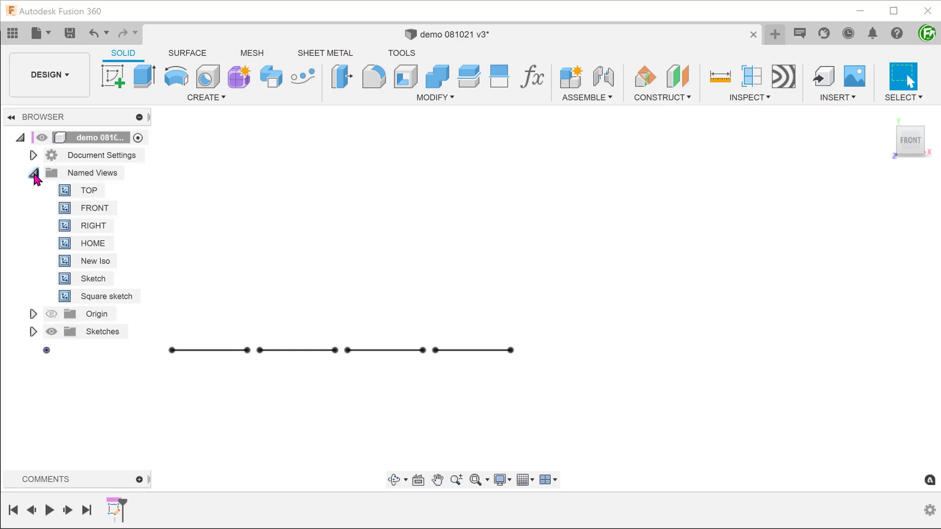
double_click(94, 260)
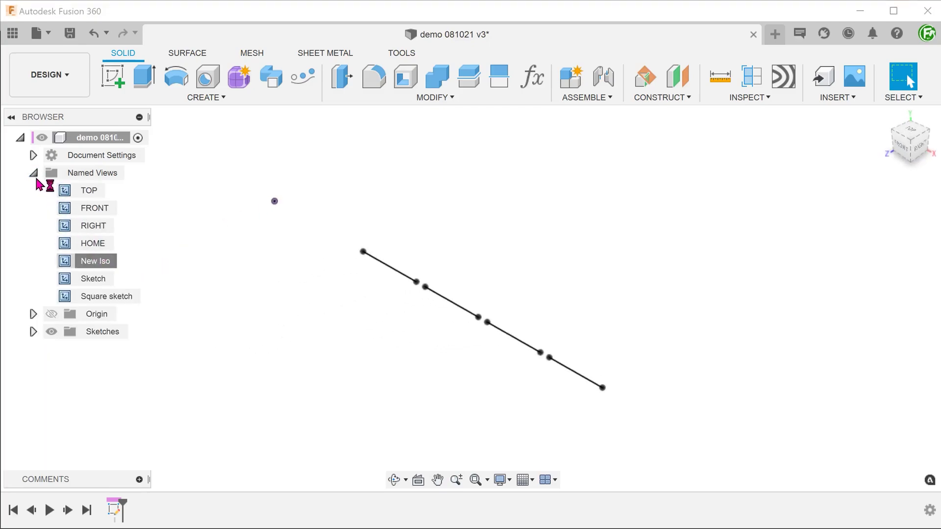
left_click(32, 173)
key("ctrl+s")
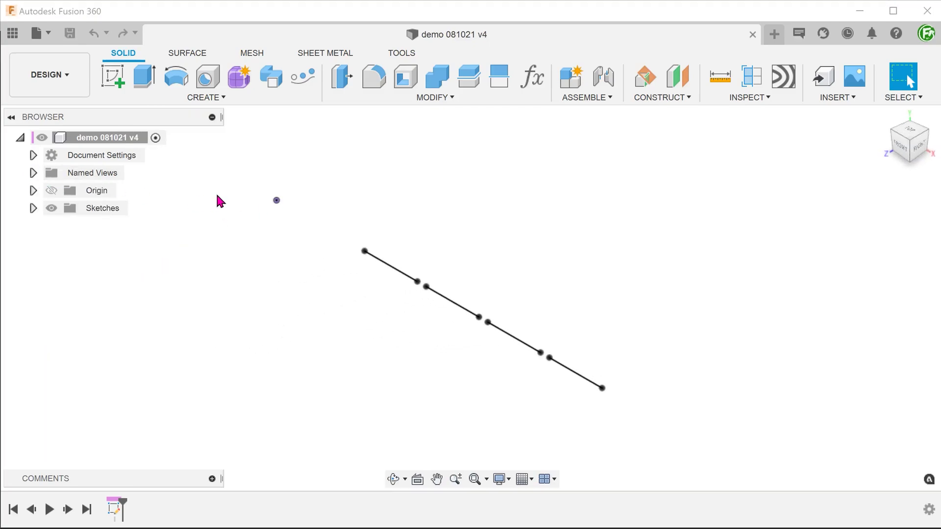
- Start a surface Revolve with all four sketch lines selected as profiles
left_click(187, 53)
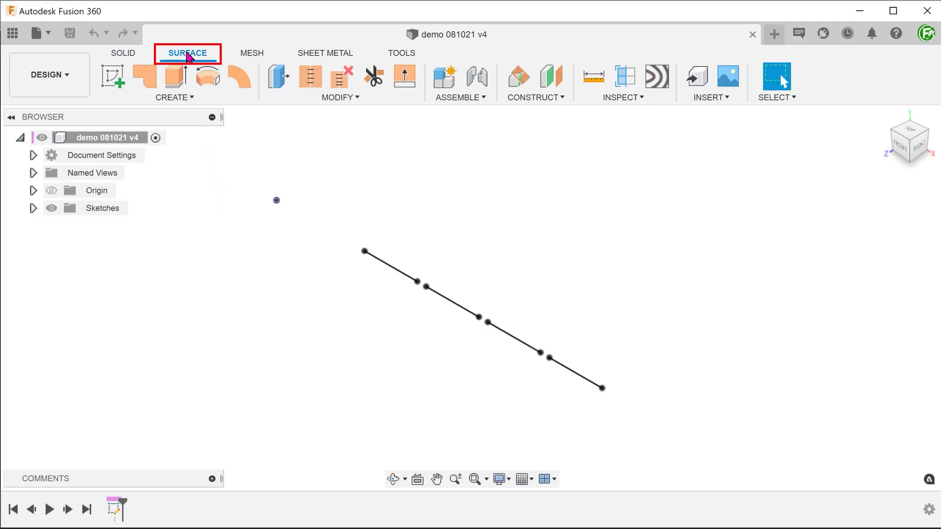
left_click(174, 97)
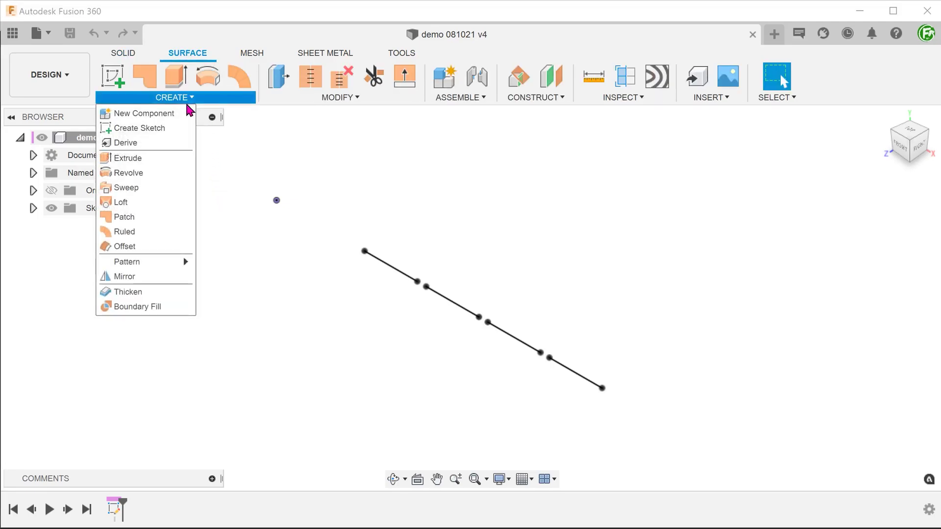
left_click(170, 175)
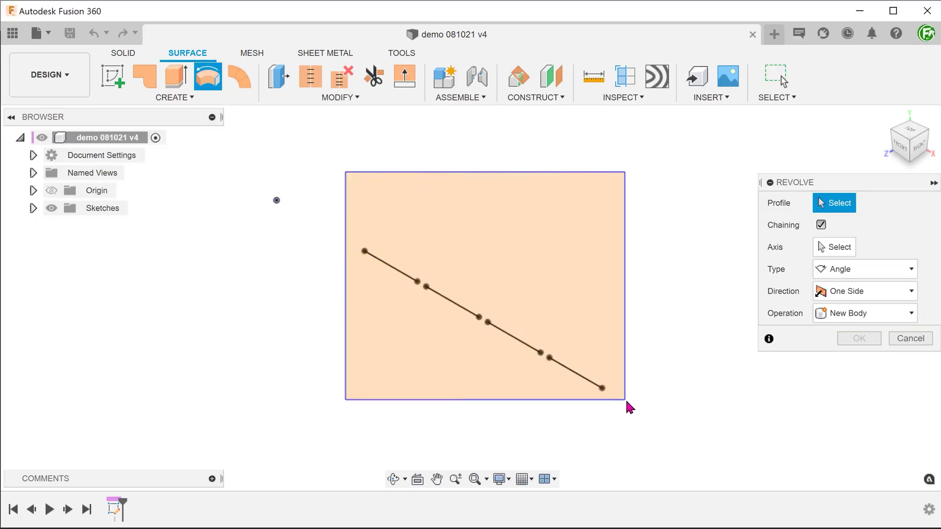
left_click_drag(410, 293, 649, 418)
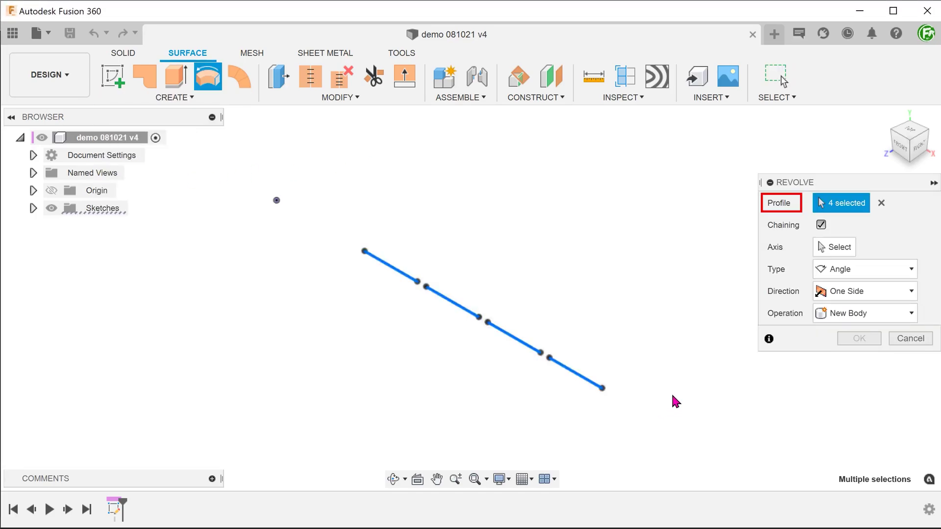
- Revolve them 180 degrees about the vertical origin axis into four half-ring surfaces
left_click(835, 247)
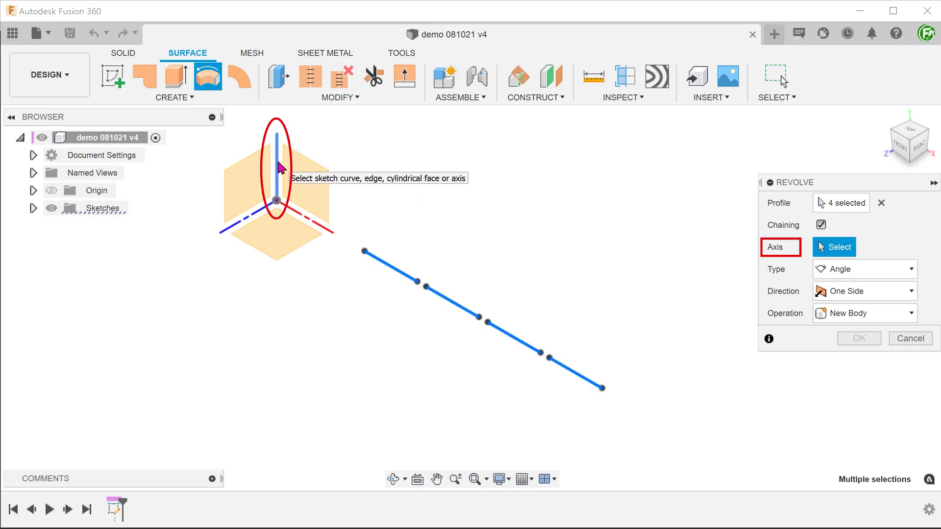
left_click(280, 168)
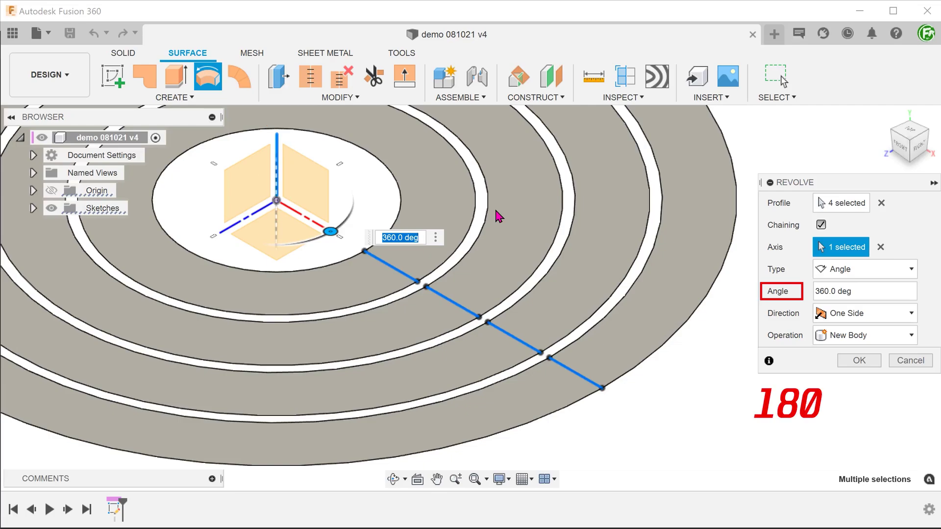
type("180")
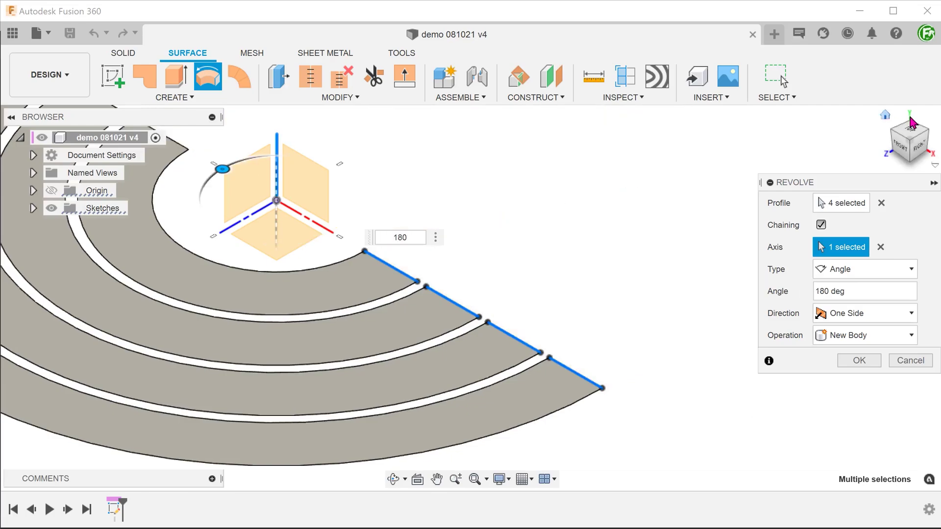
left_click(887, 120)
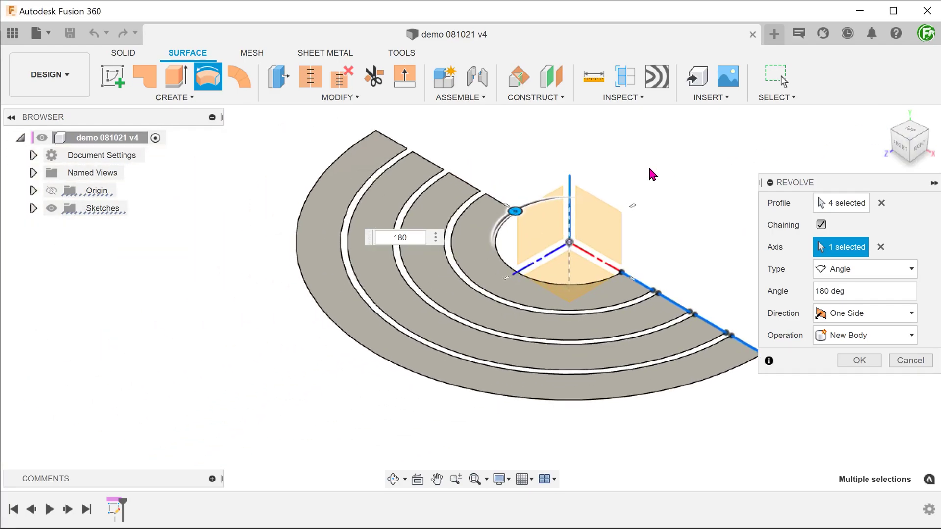
left_click(858, 360)
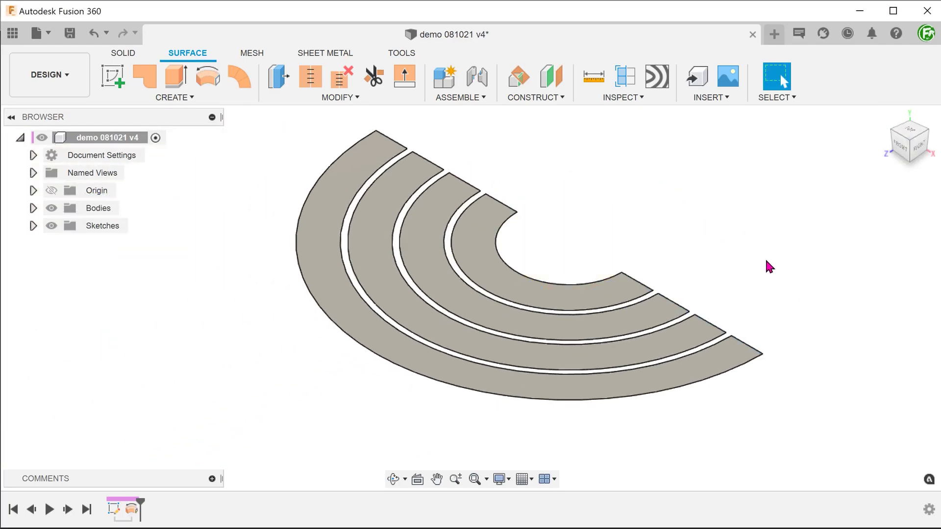
- Start a solid Revolve with the four half-ring surfaces selected as profiles
left_click(123, 53)
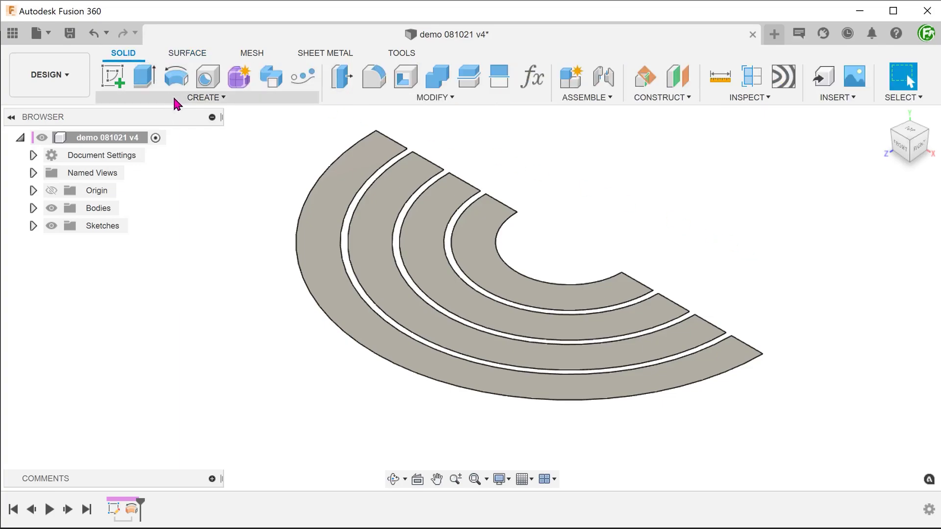
left_click(204, 97)
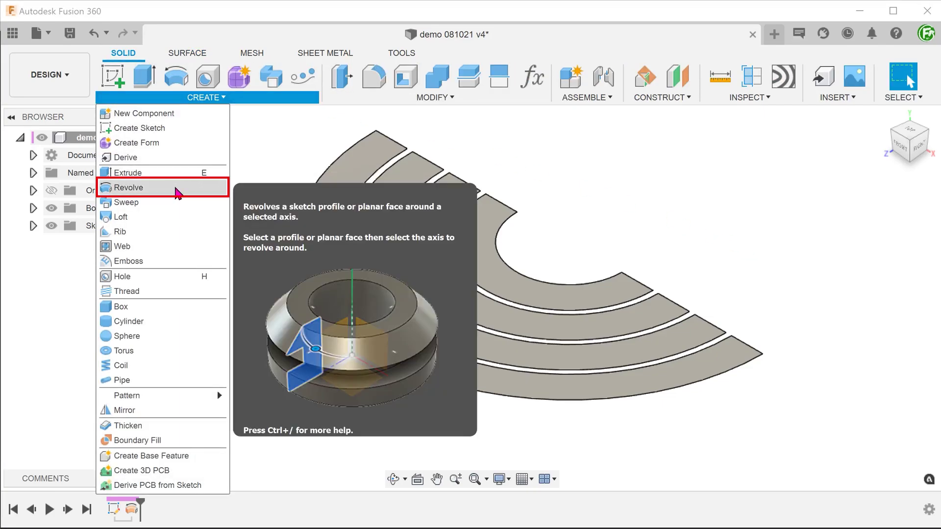
left_click(177, 192)
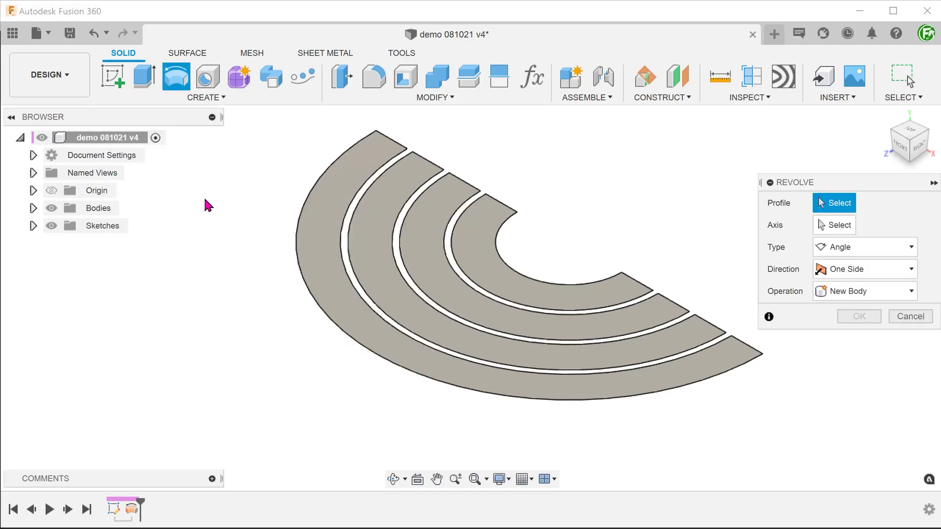
left_click_drag(260, 122, 769, 440)
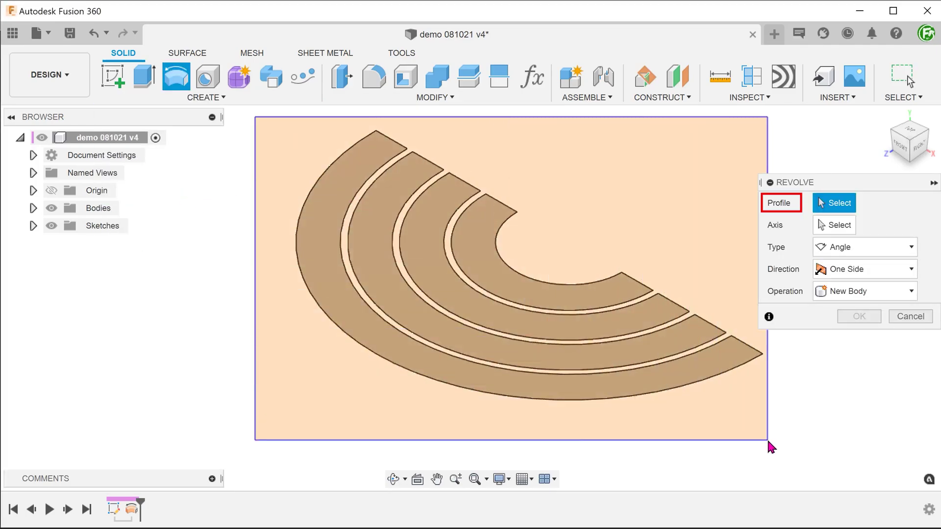
- Revolve them a full 360 degrees about the X axis into nested spherical bodies Body13–Body16
left_click(834, 225)
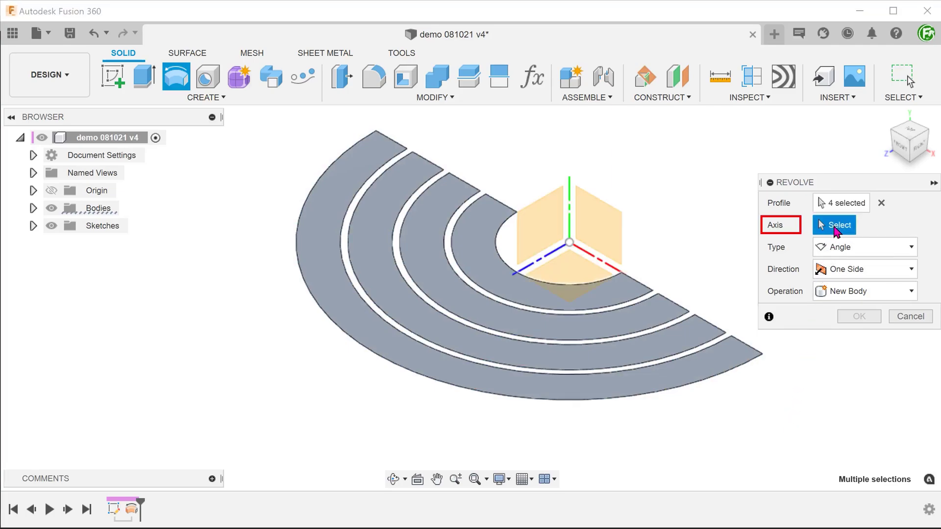
left_click(603, 263)
left_click(888, 120)
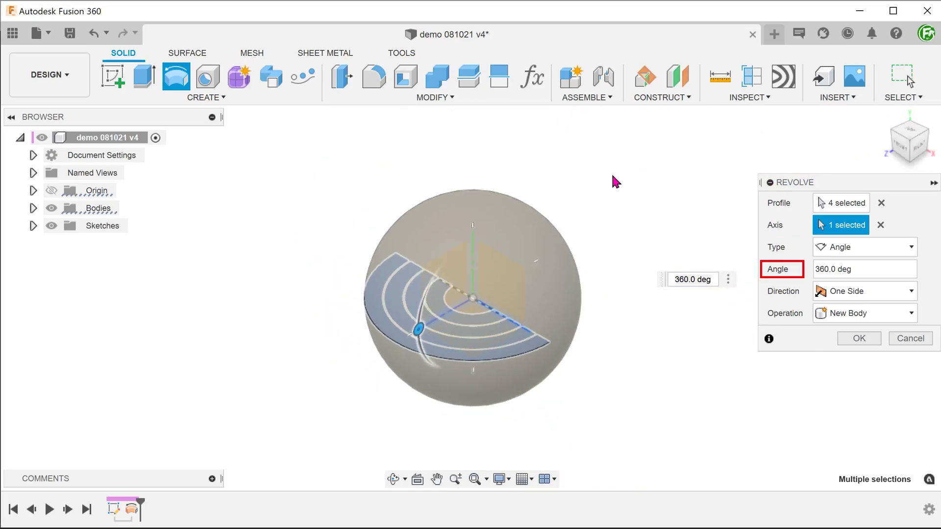
left_click(858, 338)
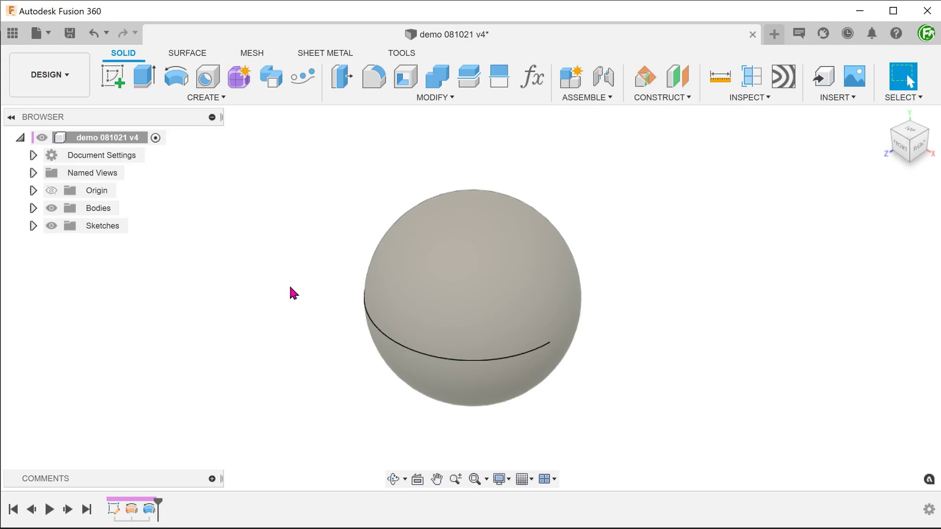
middle_click_drag(298, 292, 411, 357, "shift")
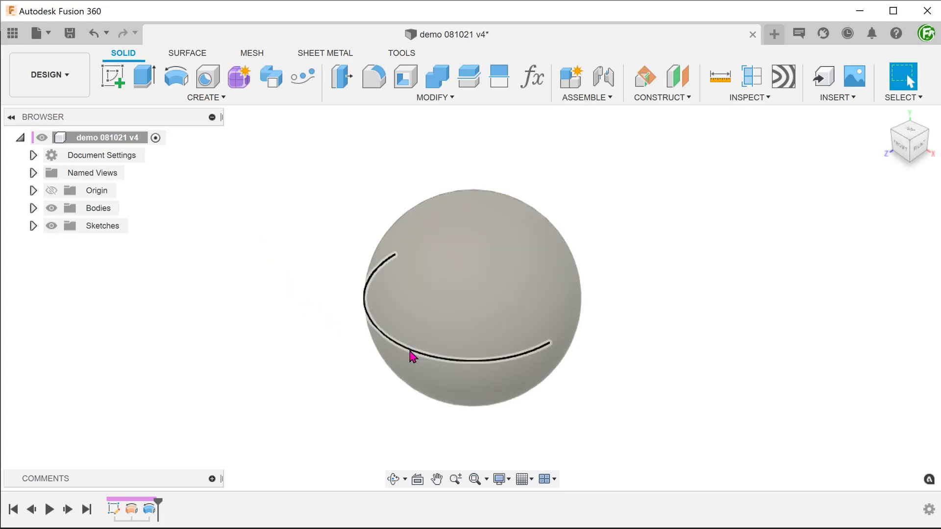
left_click(34, 208)
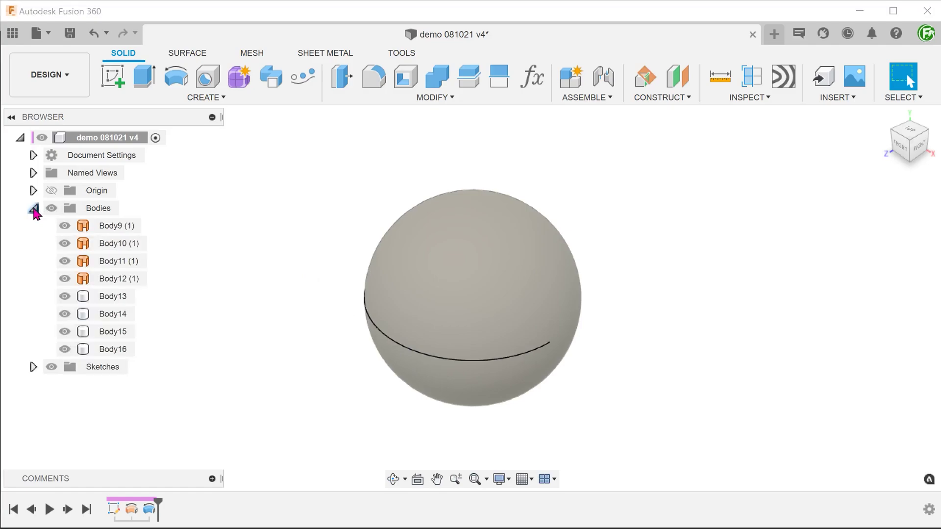
- Hide ring bodies Body9 to Body12 via Show/Hide so only the sphere remains visible
left_click(116, 225)
left_click(119, 243, "shift")
left_click(119, 261, "shift")
left_click(119, 279, "shift")
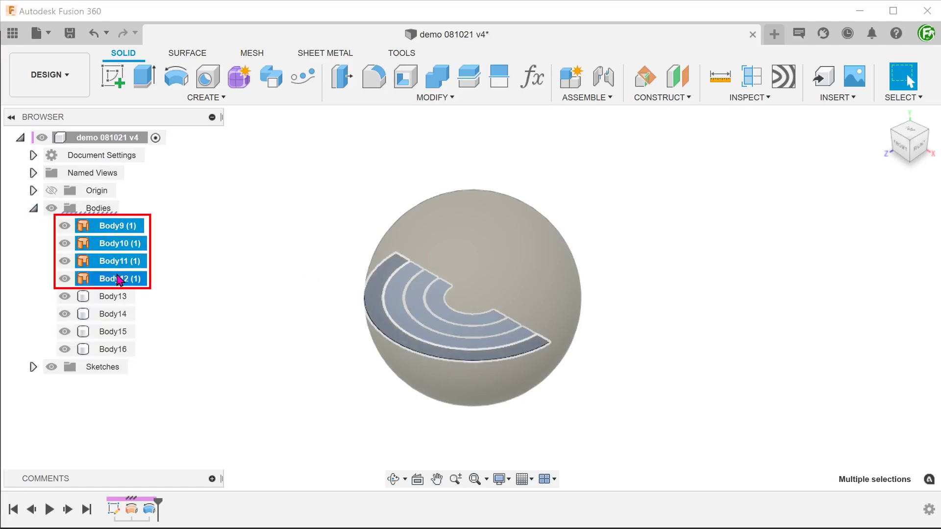
right_click(120, 279)
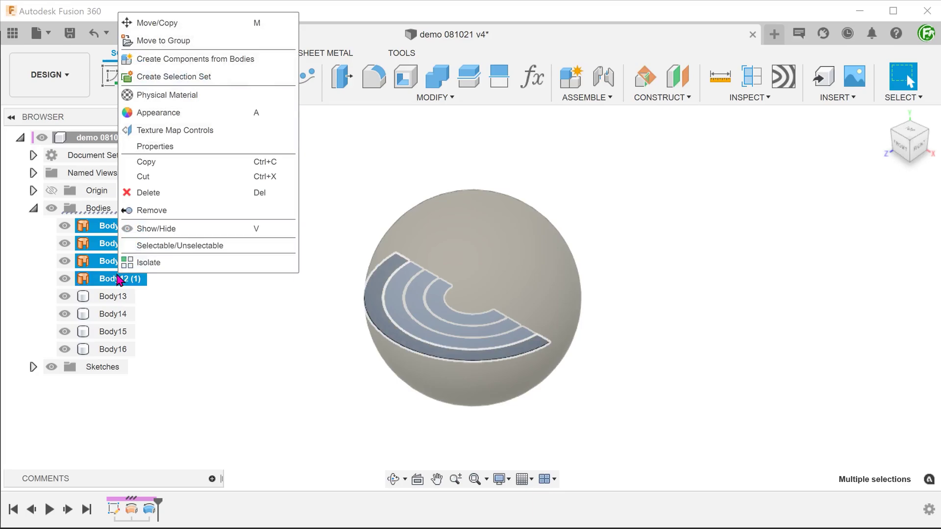
left_click(189, 233)
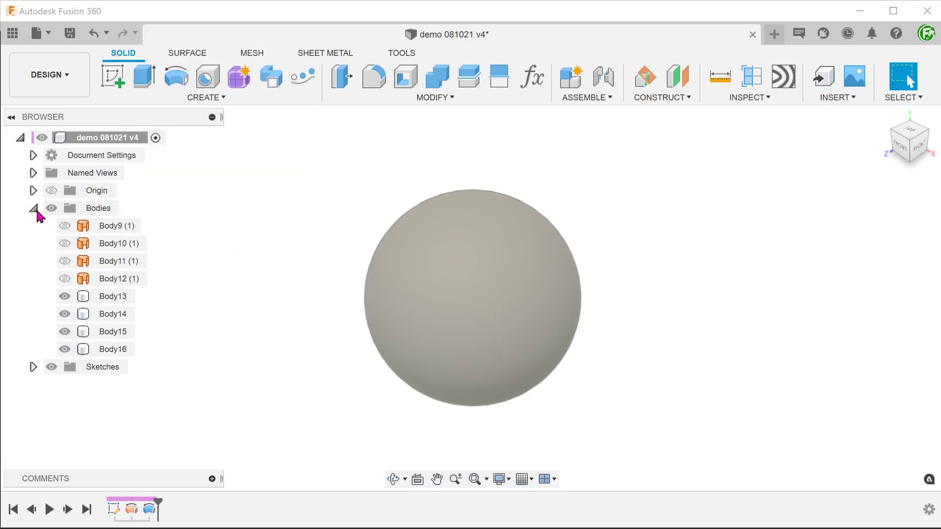
left_click(753, 80)
left_click(507, 287)
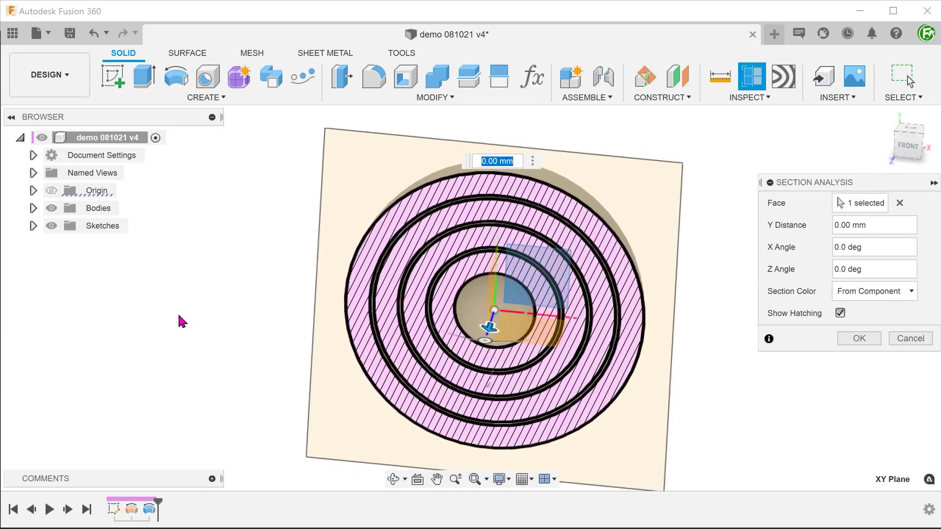
left_click(900, 338)
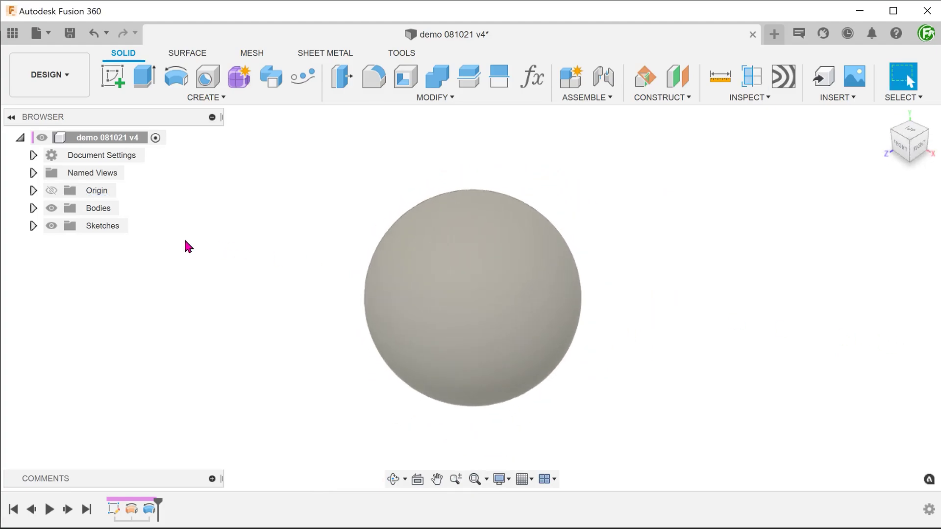
- Create a new sketch on the top plane, viewed from the Square saved view
left_click(113, 76)
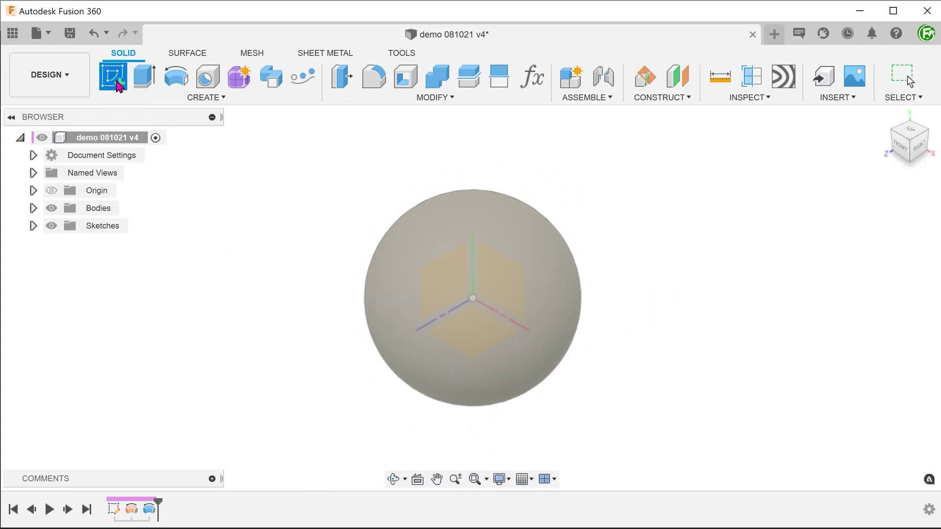
left_click(476, 332)
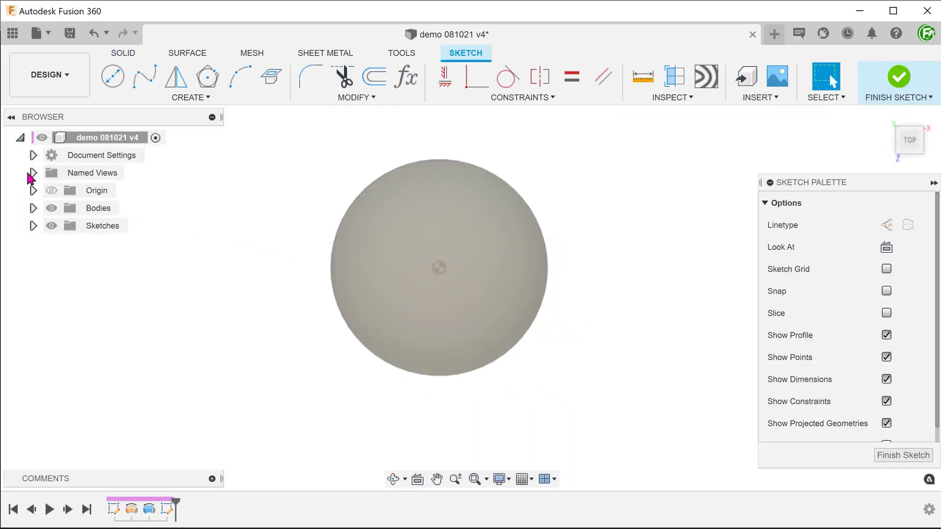
left_click(33, 173)
left_click(107, 297)
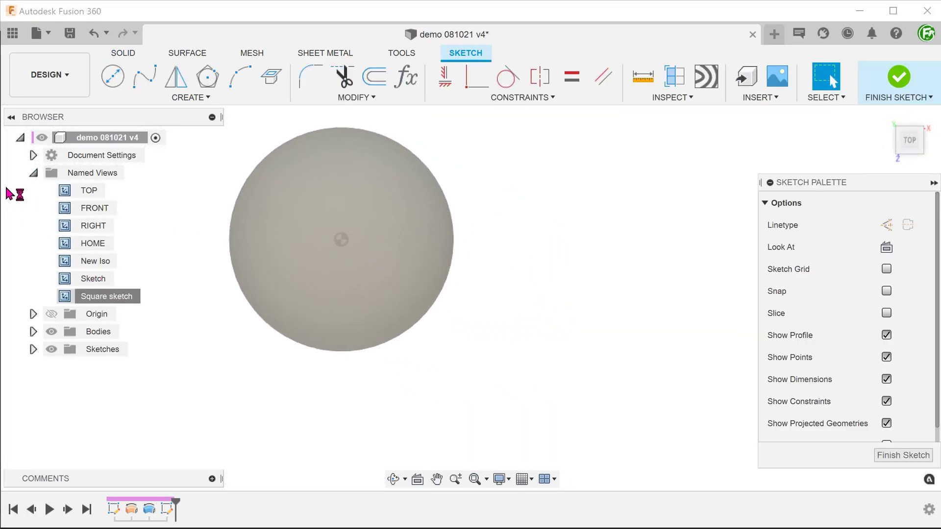
left_click(34, 176)
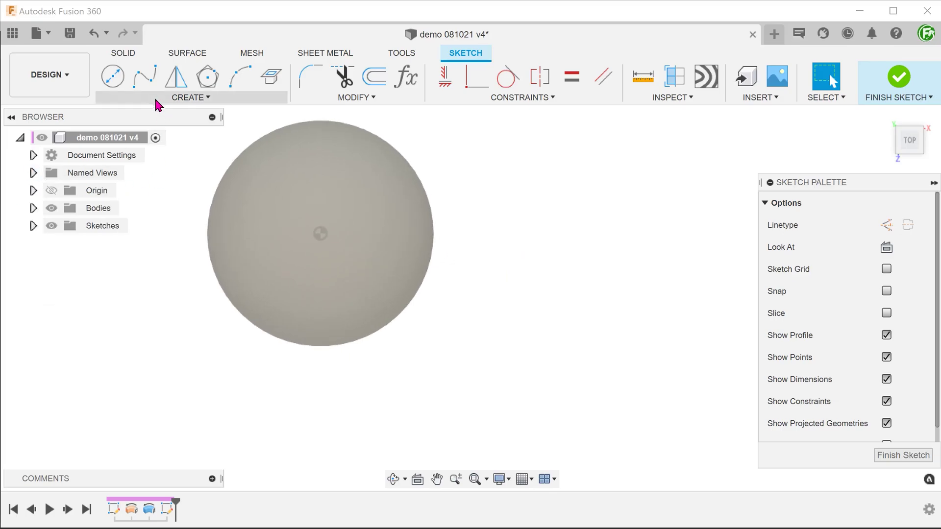
- Draw a centre rectangle from the sphere's centre with its corner outside the sphere
left_click(190, 98)
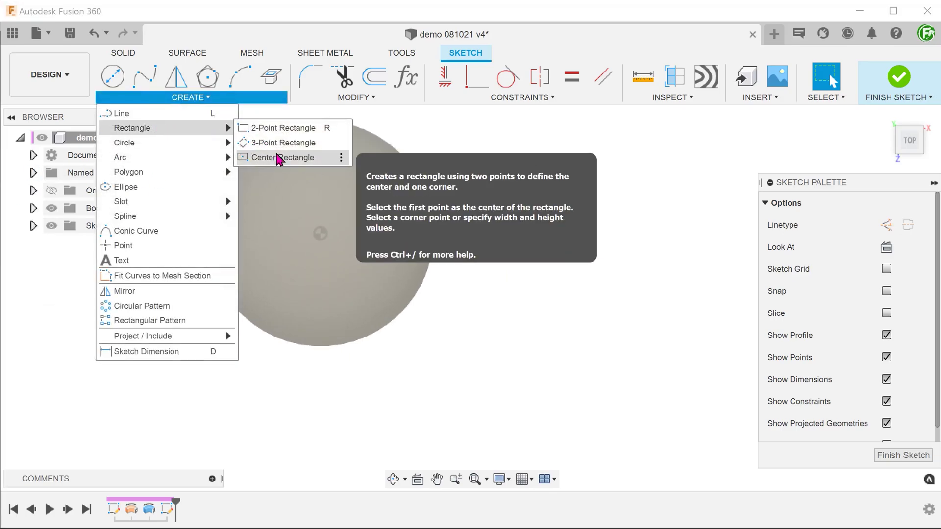
left_click(280, 158)
left_click(318, 236)
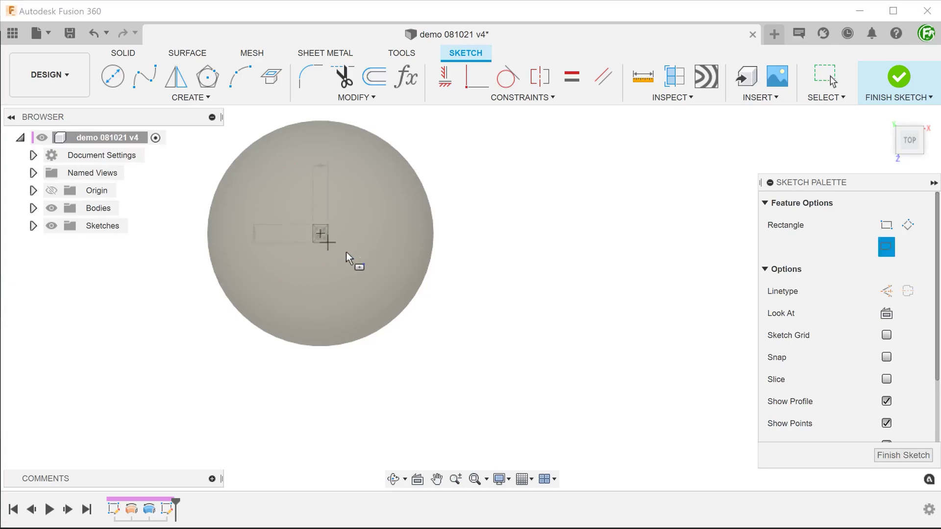
left_click(446, 338)
key("Escape")
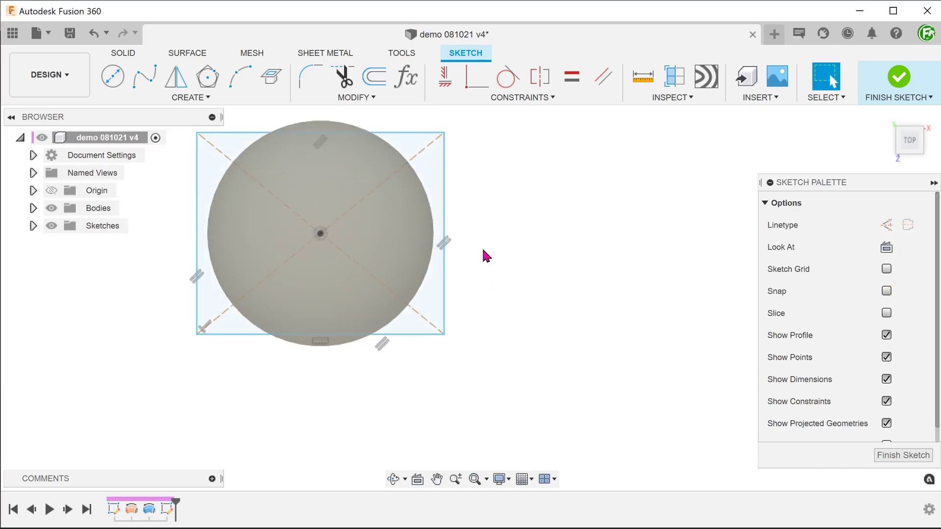
- Constrain the right and top edges Equal so the rectangle becomes a square
left_click(572, 77)
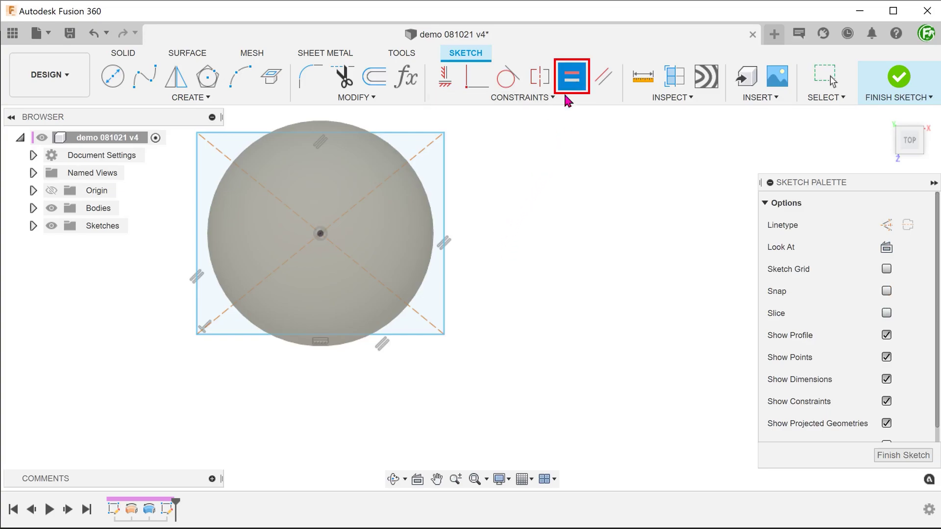
left_click(444, 179)
left_click(412, 132)
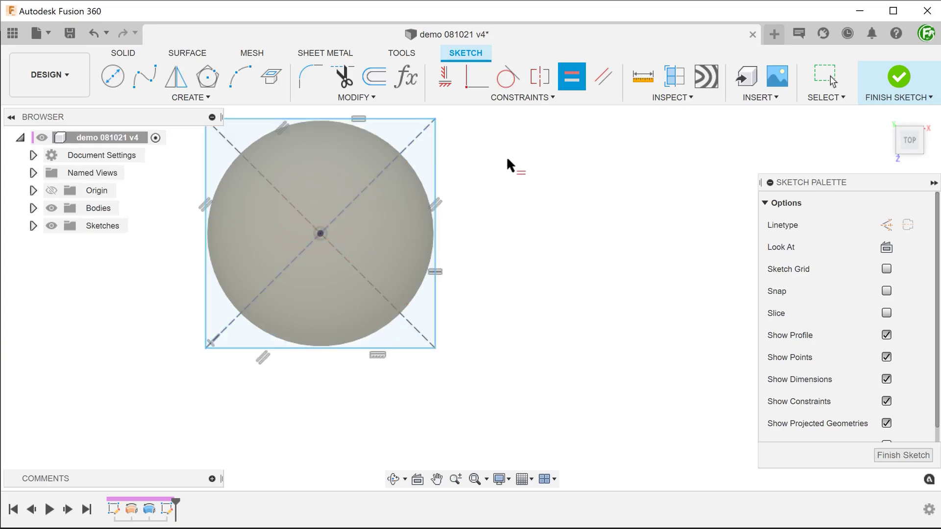
key("Escape")
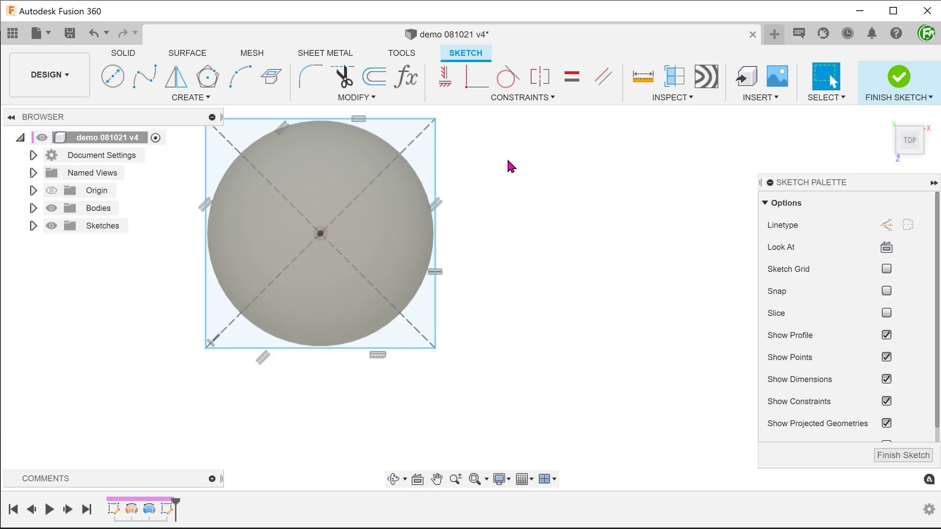
- Dimension the square's right edge as square=10, creating a 10 mm parameter
key("d")
left_click(437, 185)
left_click(486, 217)
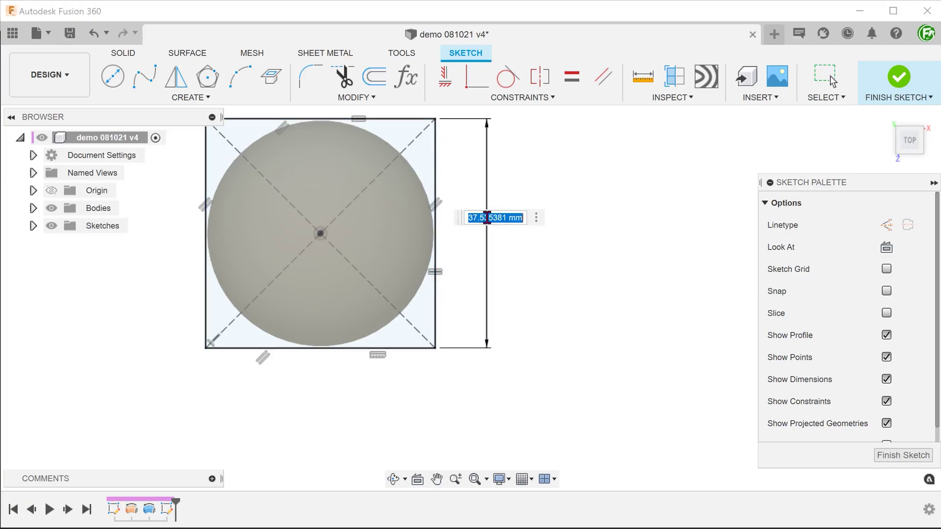
type("square")
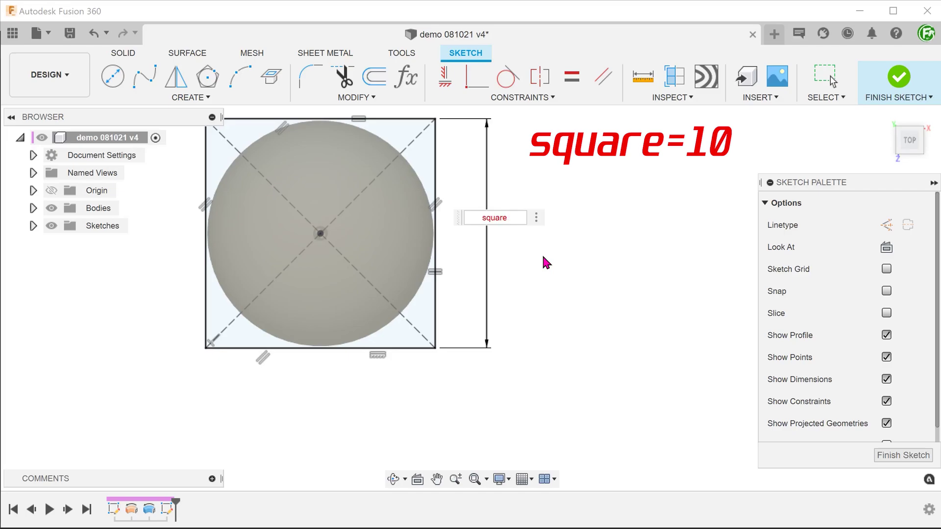
type("=10")
key("Return")
key("Escape")
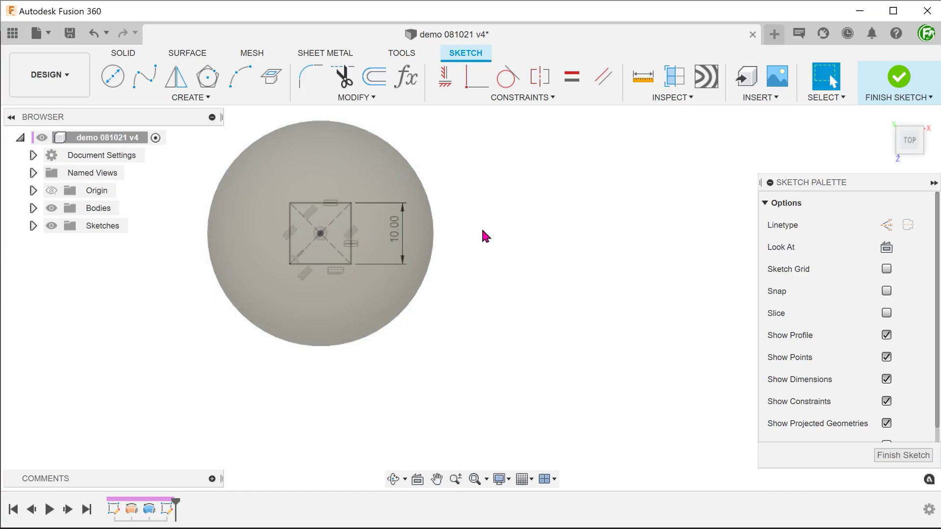
- Set parameter square to 2*(inner_radius+qty*(thickness+gap)), making the square 38 mm
left_click(408, 83)
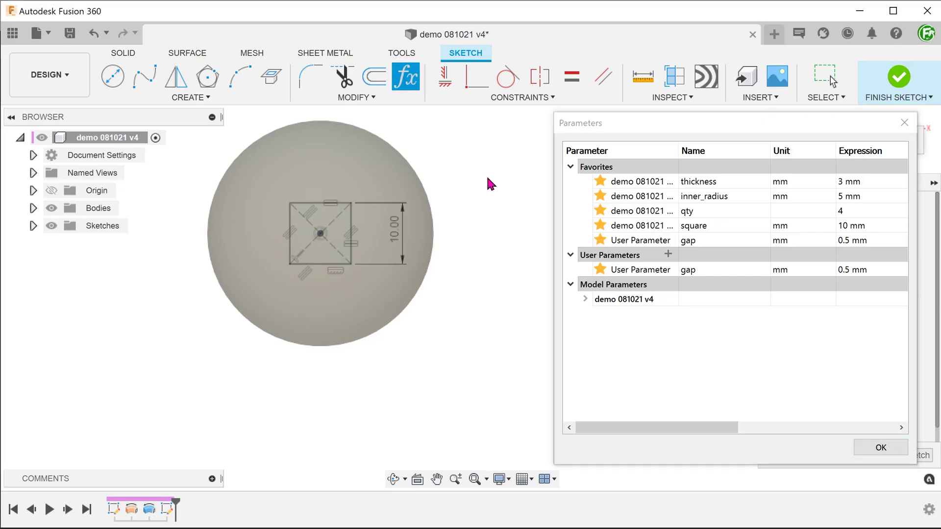
double_click(852, 226)
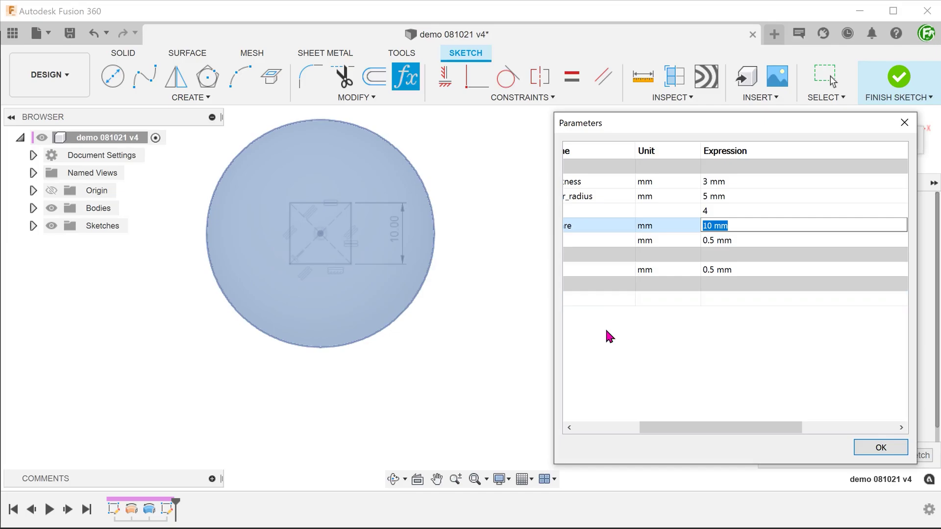
type("2*(inn")
left_click(729, 250)
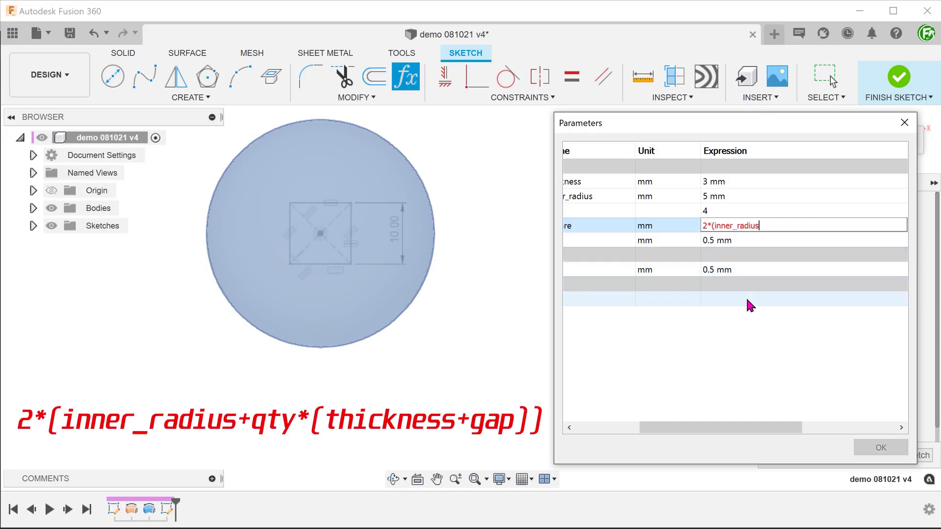
type("+q")
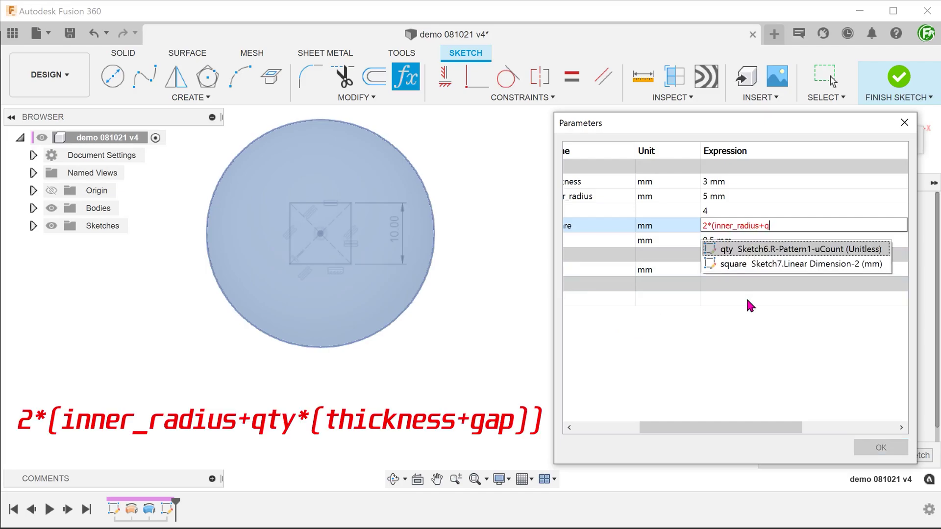
type("ty*(")
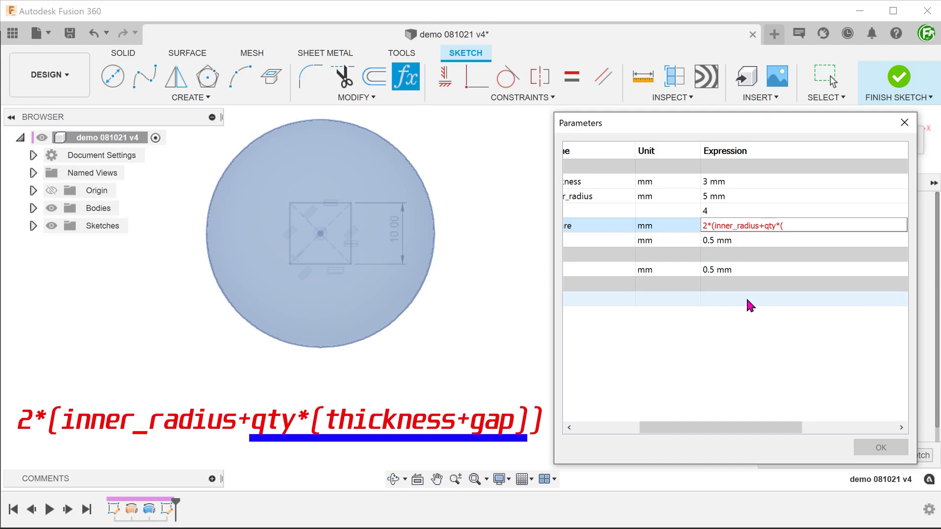
type("th")
left_click(748, 249)
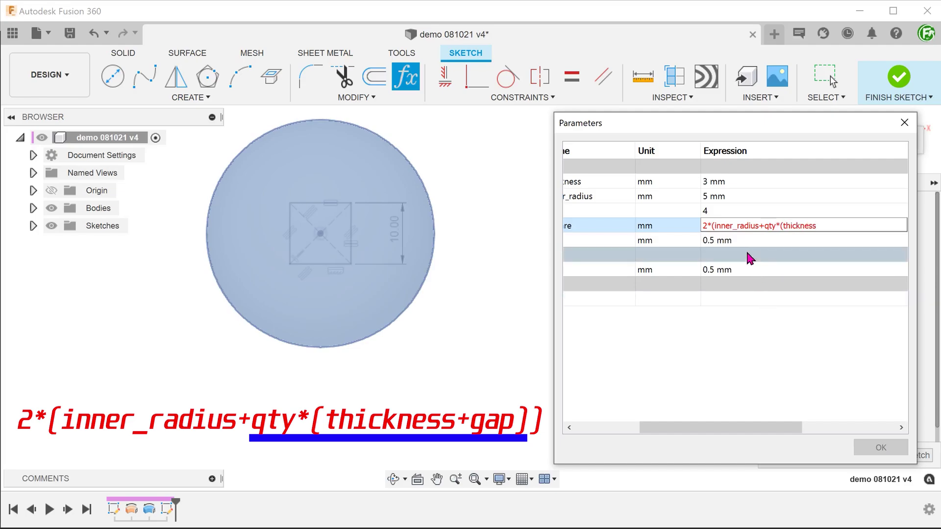
type("+ga")
left_click(749, 253)
type("))")
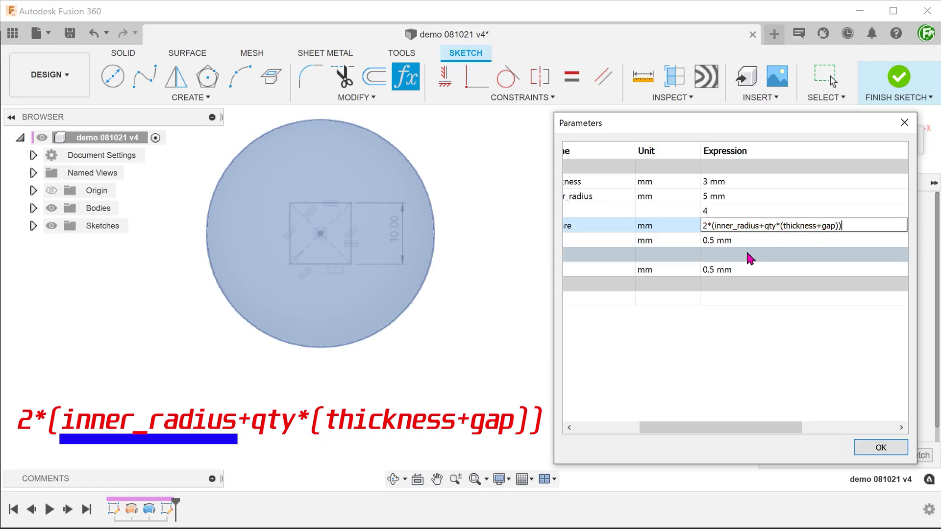
key("Return")
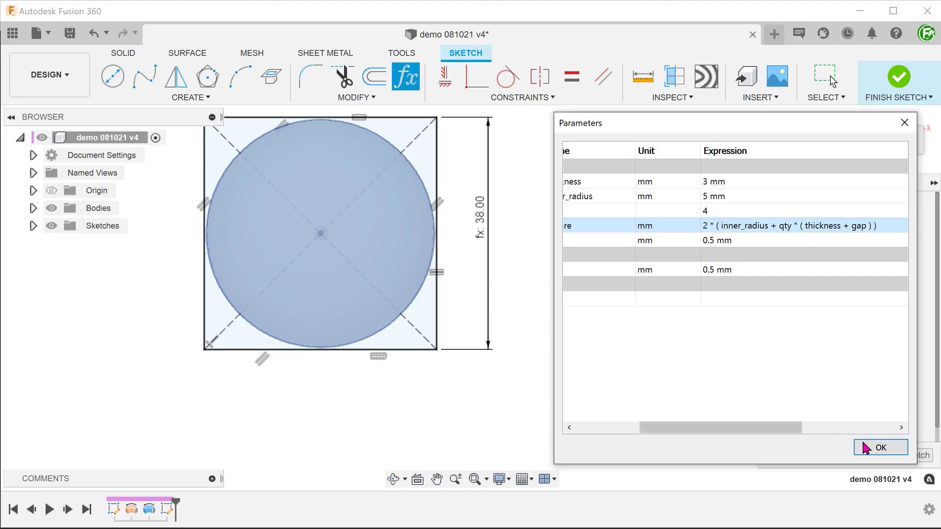
- Close Parameters, hide the sphere body and expand the Sketches list
left_click(881, 448)
left_click(51, 208)
left_click(33, 226)
- Show Sketch6, finish the sketch, unhide the bodies and orbit to a 3D view
left_click(65, 244)
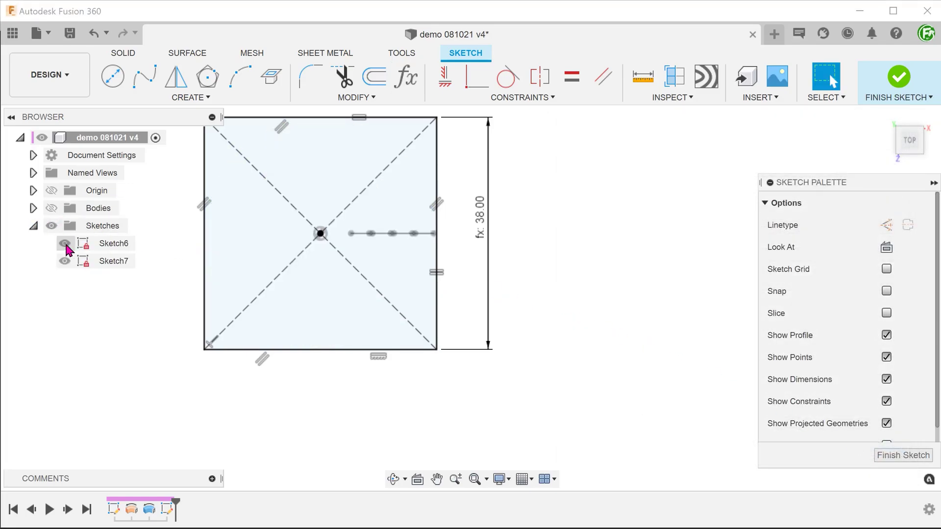
scroll(397, 219, "up", 3)
scroll(414, 225, "up", 3)
scroll(441, 243, "up", 2)
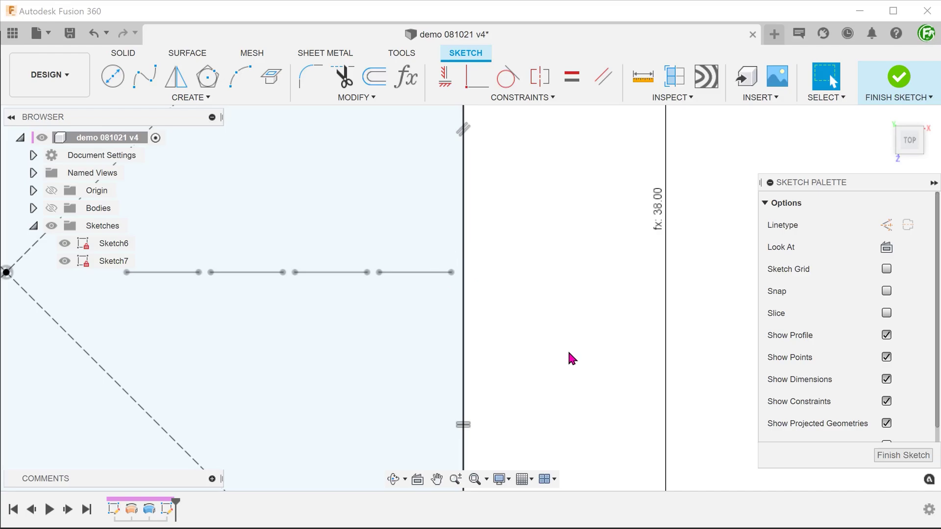
left_click(898, 78)
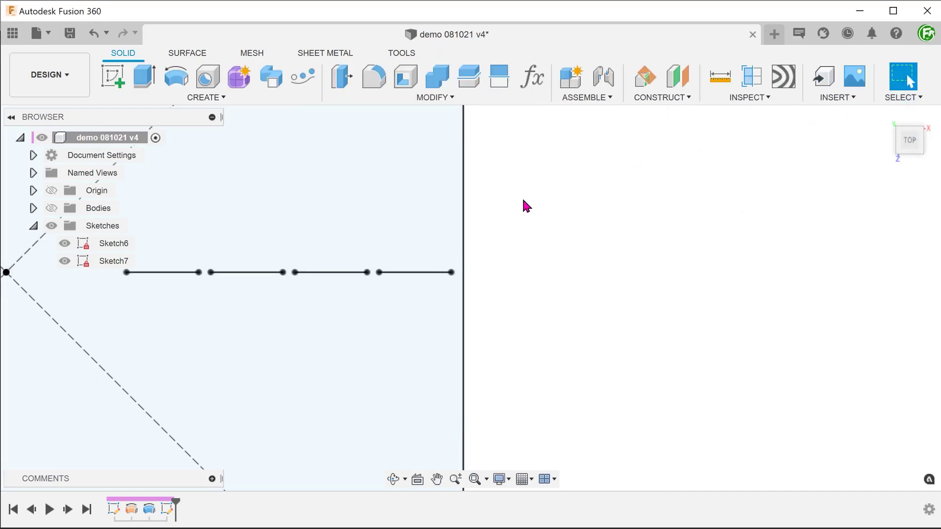
left_click(51, 208)
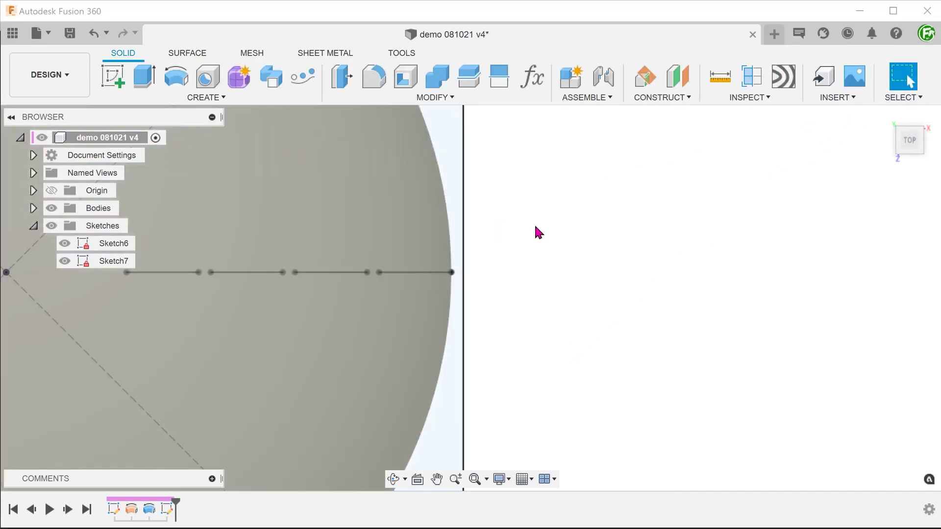
scroll(534, 232, "down", 5)
middle_click_drag(534, 233, 237, 216, "shift")
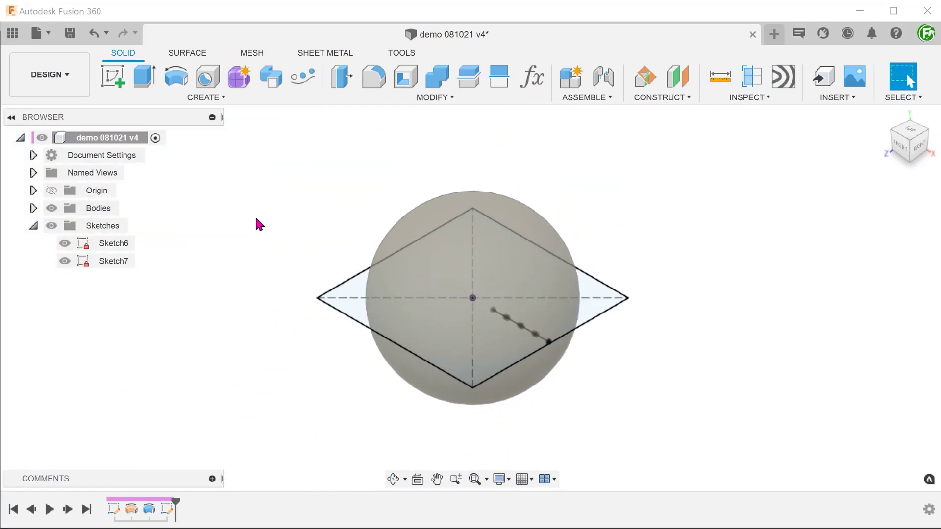
- Extrude the square symmetrically 4 mm with Intersect, trimming the sphere to a ringed disc
key("e")
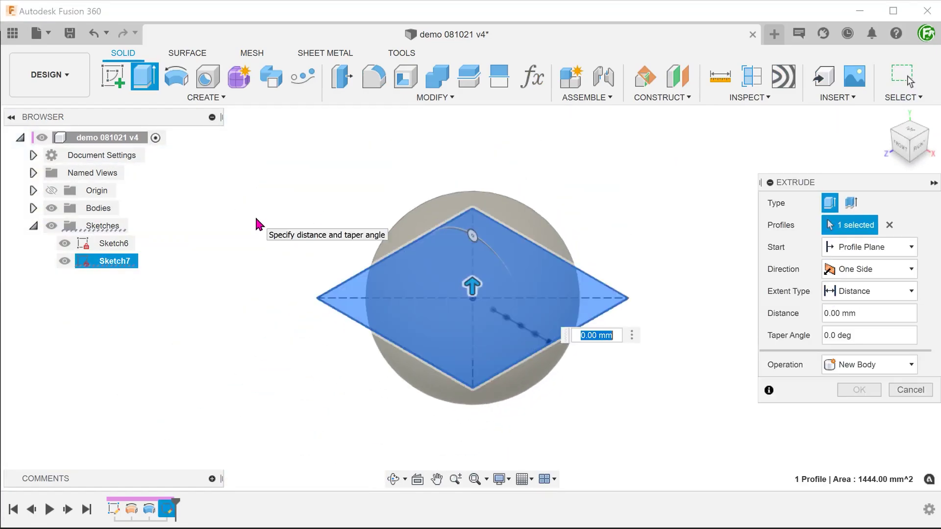
left_click(869, 270)
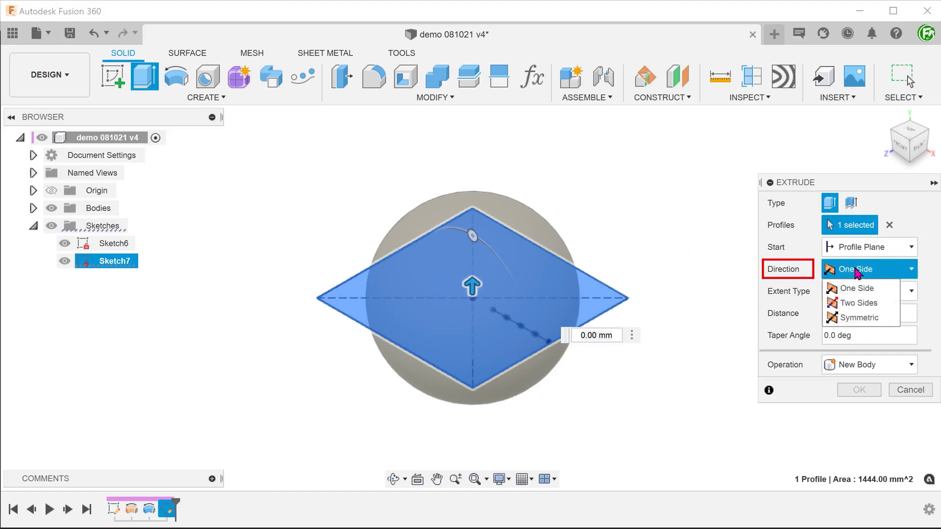
left_click(880, 321)
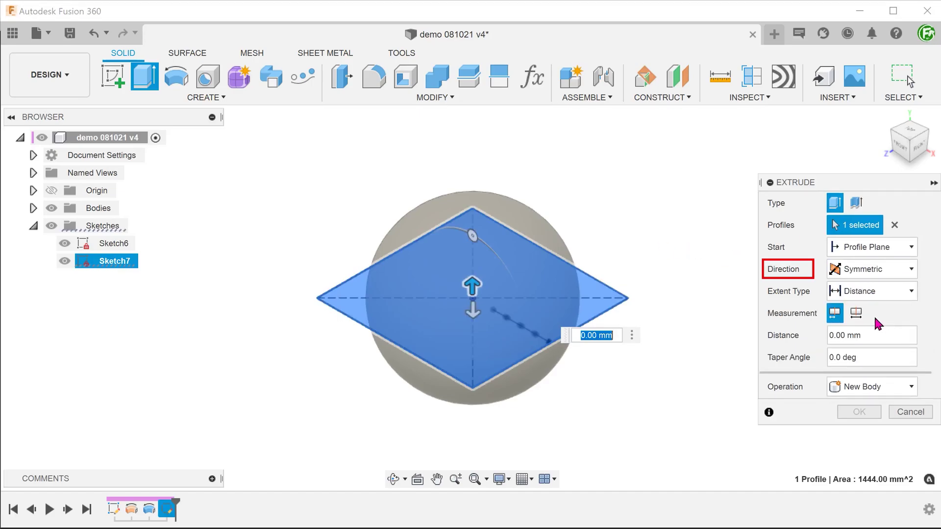
type("4")
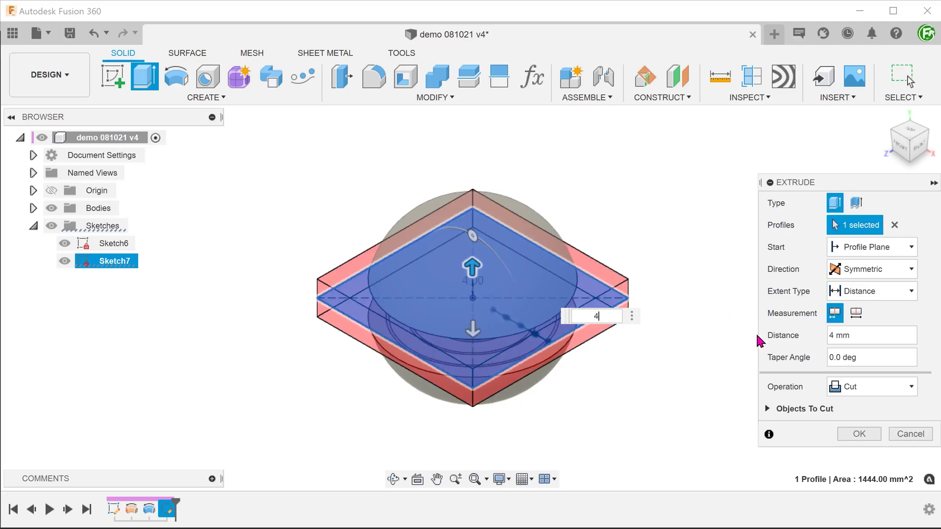
left_click(879, 393)
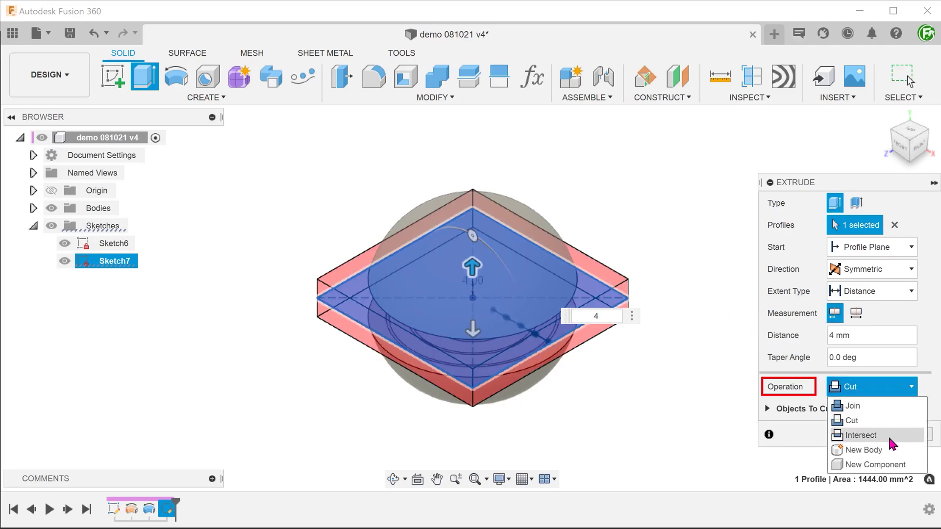
left_click(861, 435)
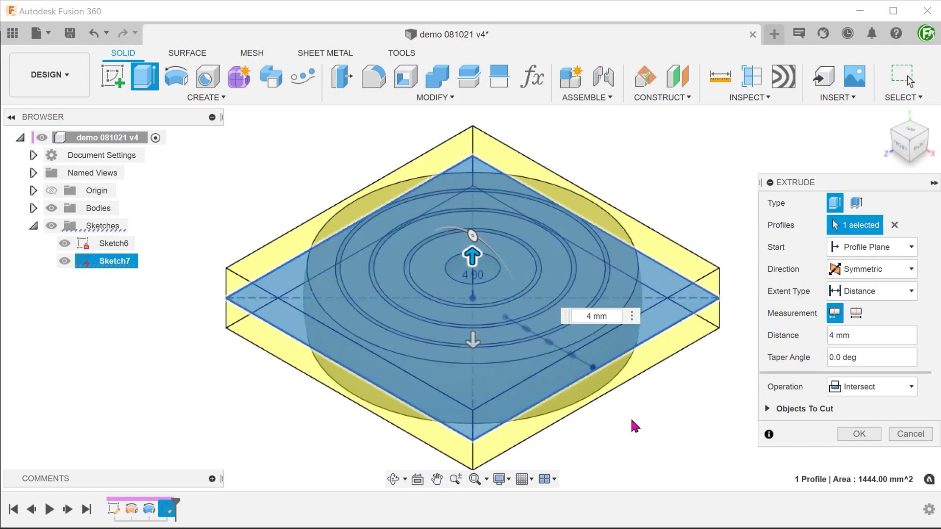
left_click(849, 437)
- Run a Section Analysis on the XY plane, inspect the disc cross-section, then cancel it
left_click(751, 77)
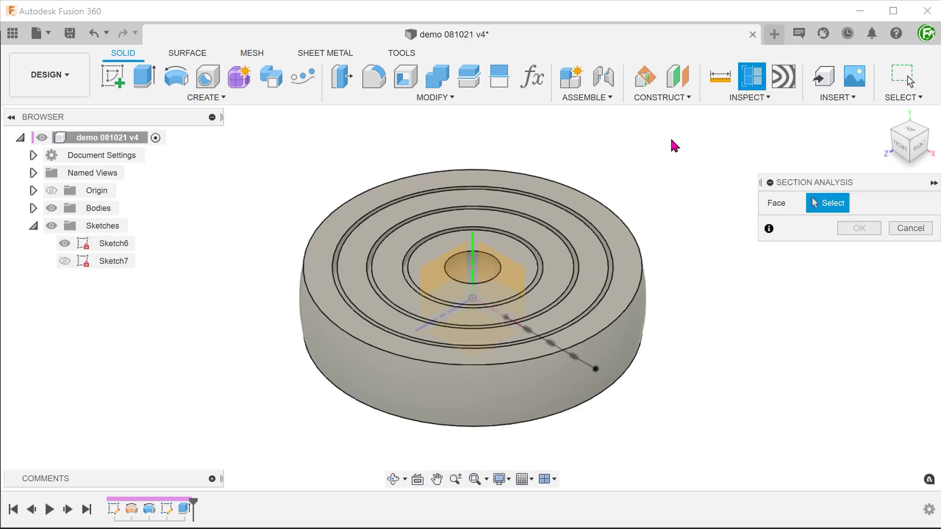
left_click(482, 275)
middle_click_drag(192, 197, 411, 417, "shift")
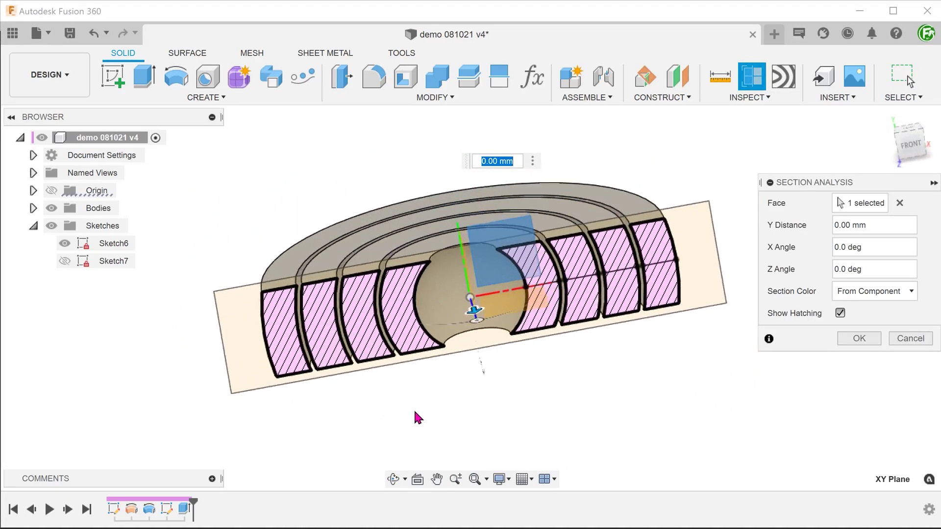
middle_click_drag(414, 418, 422, 408, "shift")
left_click(910, 338)
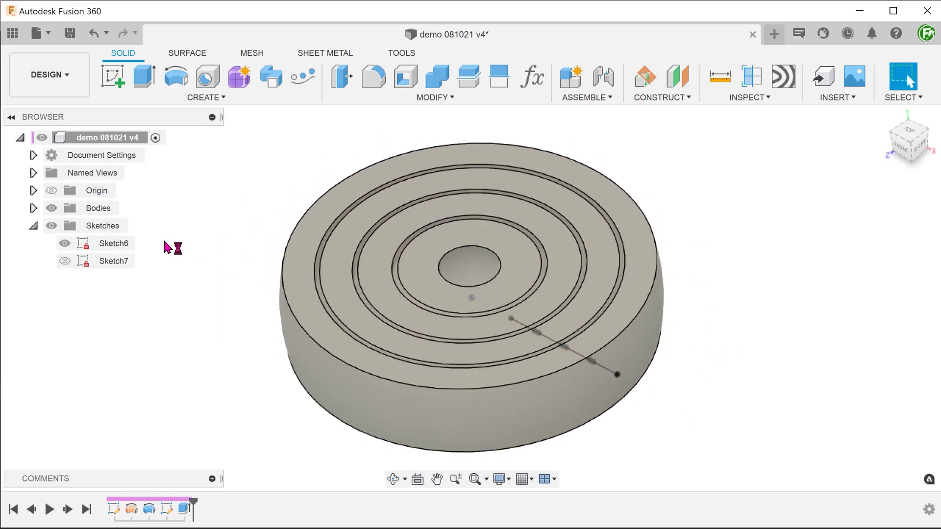
- Hide Sketch6, save as version v5 and reopen the Parameters list
left_click(64, 261)
key("ctrl+s")
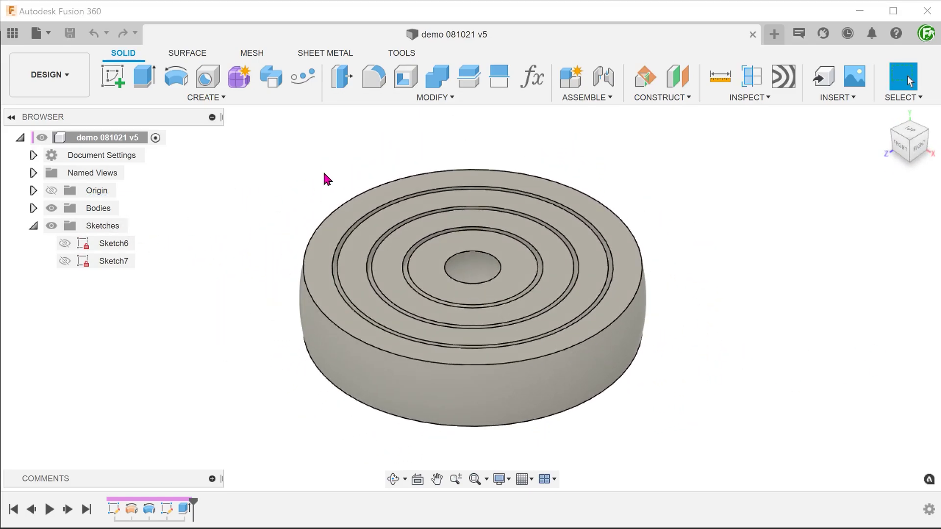
left_click(532, 76)
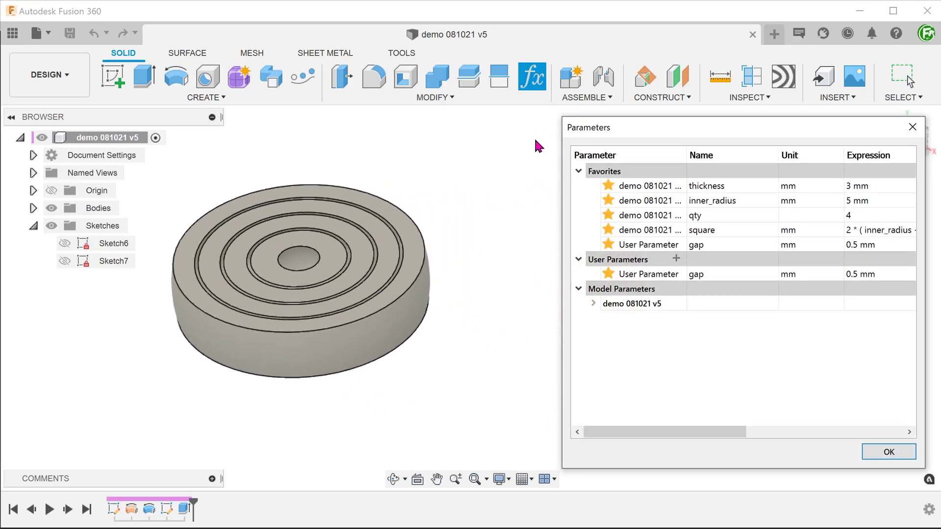
- Set the qty parameter from 4 to 5 and let the disc regenerate with a fifth ring
double_click(856, 214)
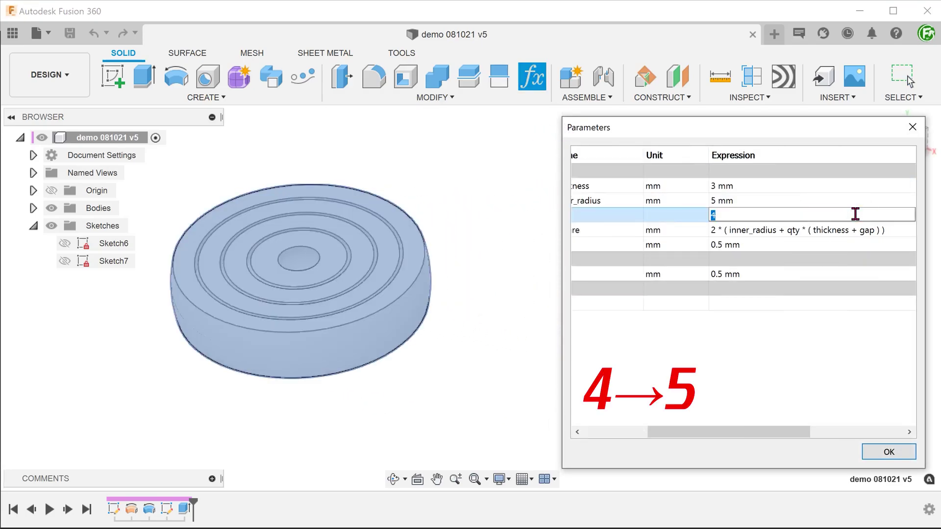
type("5")
key("Return")
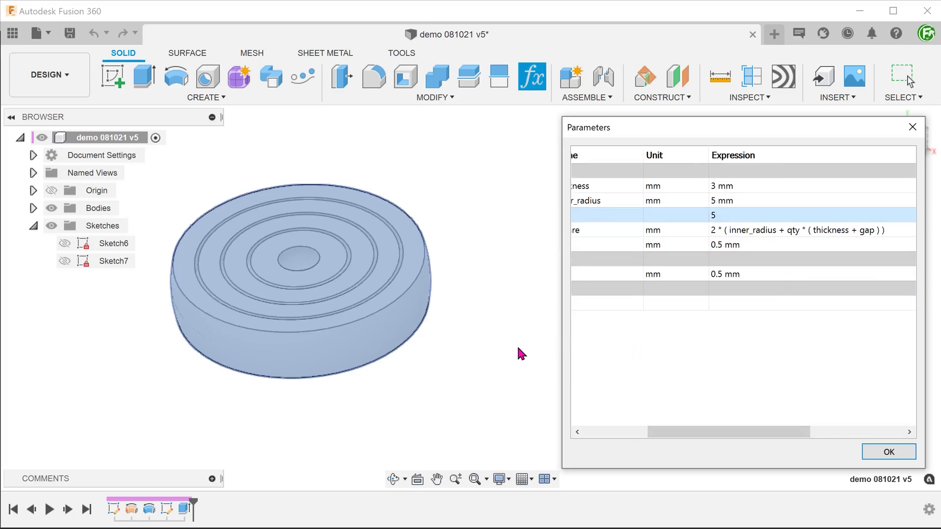
left_click(517, 345)
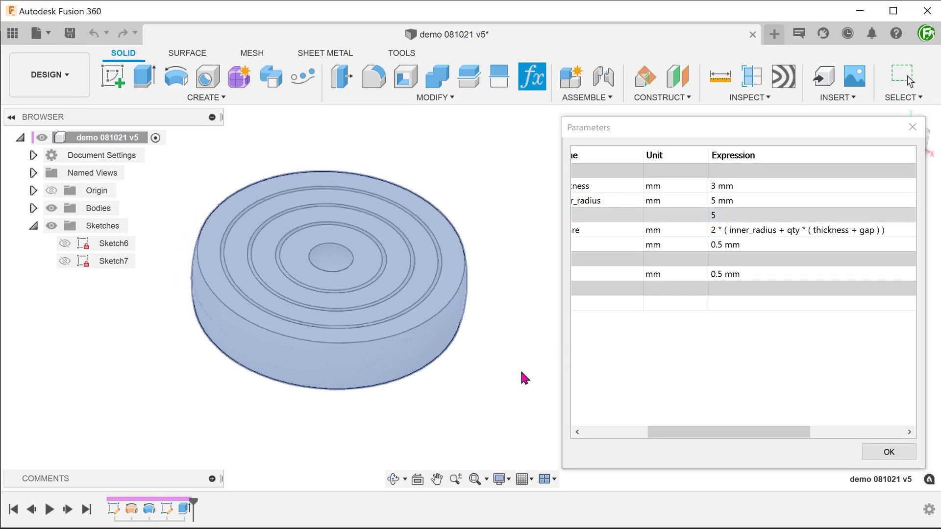
left_click(887, 452)
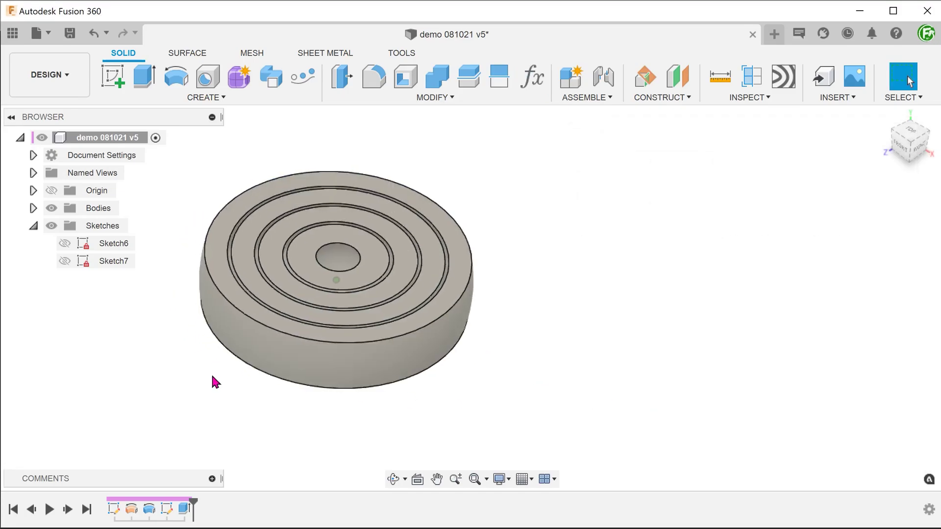
- Show Sketch7 again and check the length of its outer sketch line
left_click(64, 261)
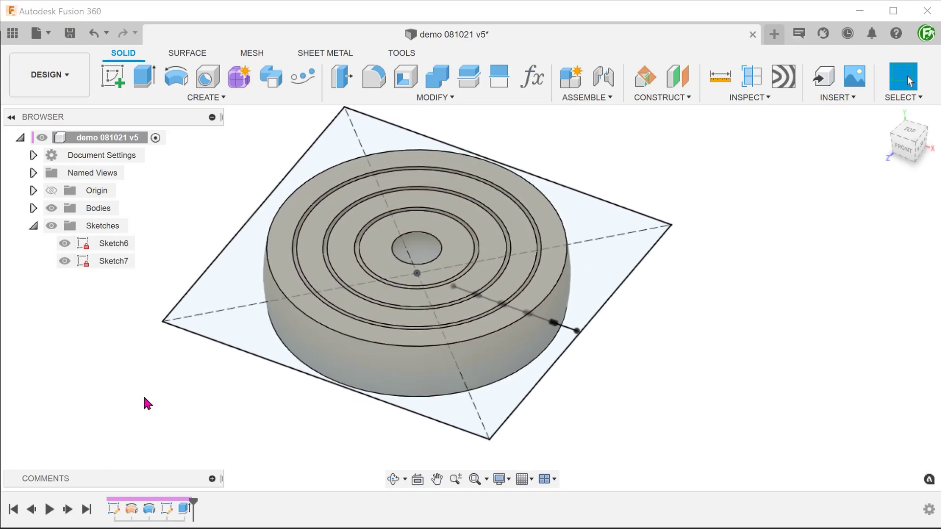
left_click(577, 328)
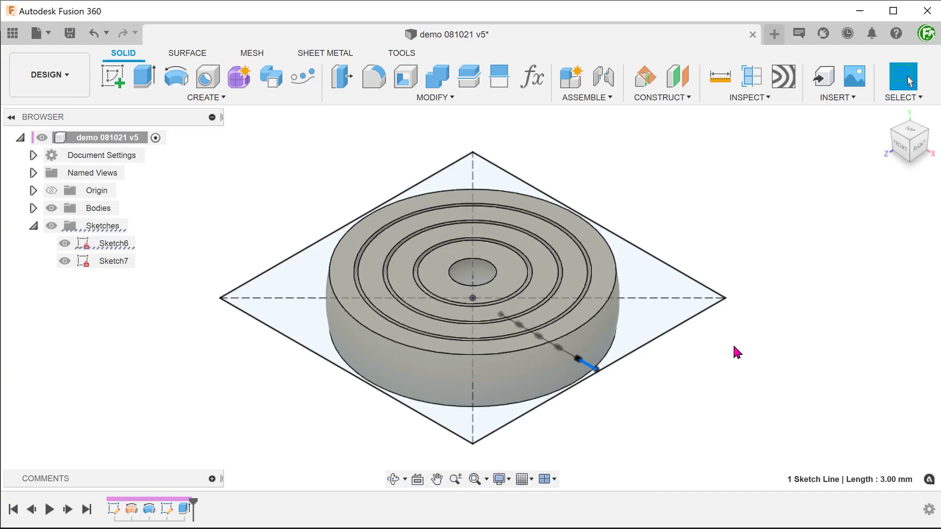
left_click(732, 343)
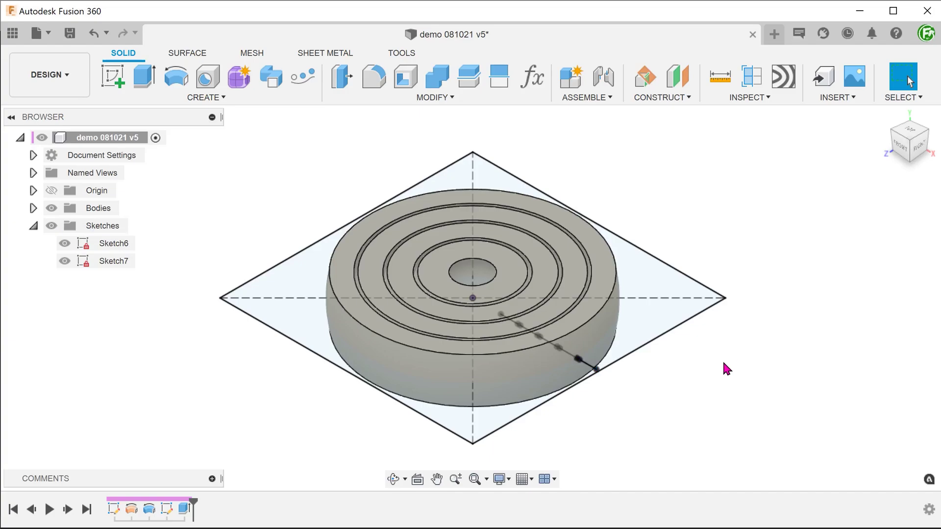
- Edit Revolve3 to add the new outer ring profile, making five profiles
double_click(134, 510)
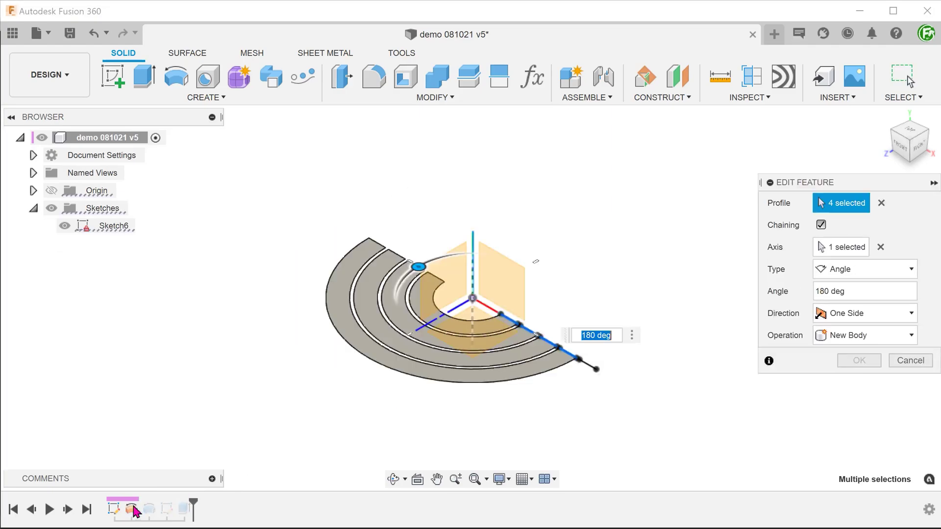
left_click(587, 364)
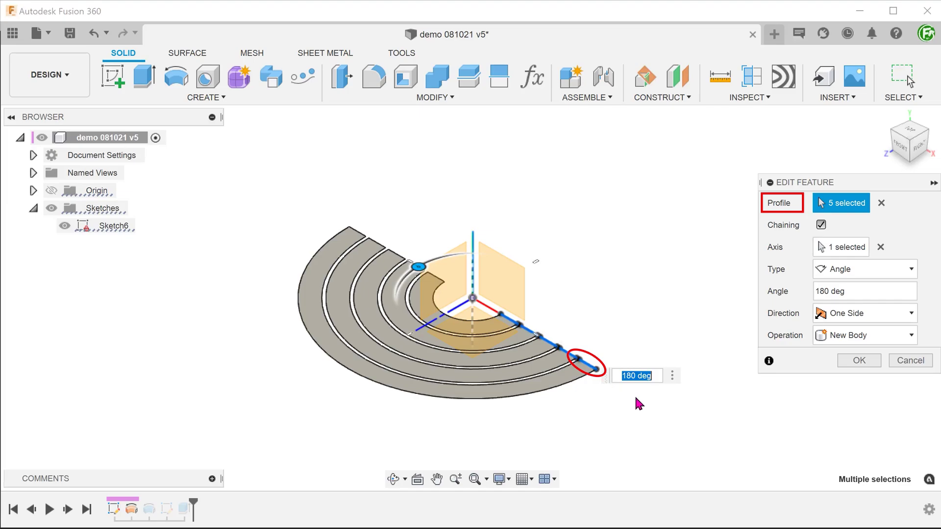
left_click(859, 360)
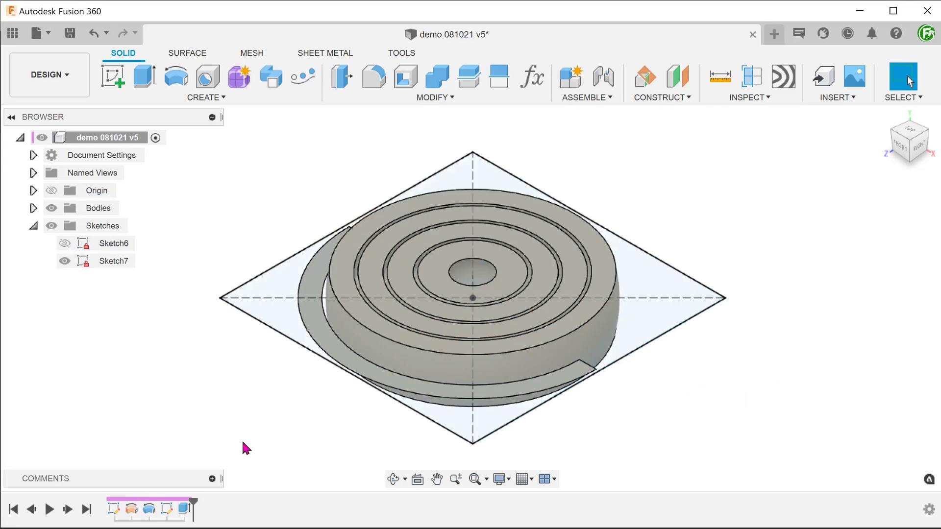
- Edit Revolve4 to add the outer ring profile, creating surface Body18
double_click(149, 509)
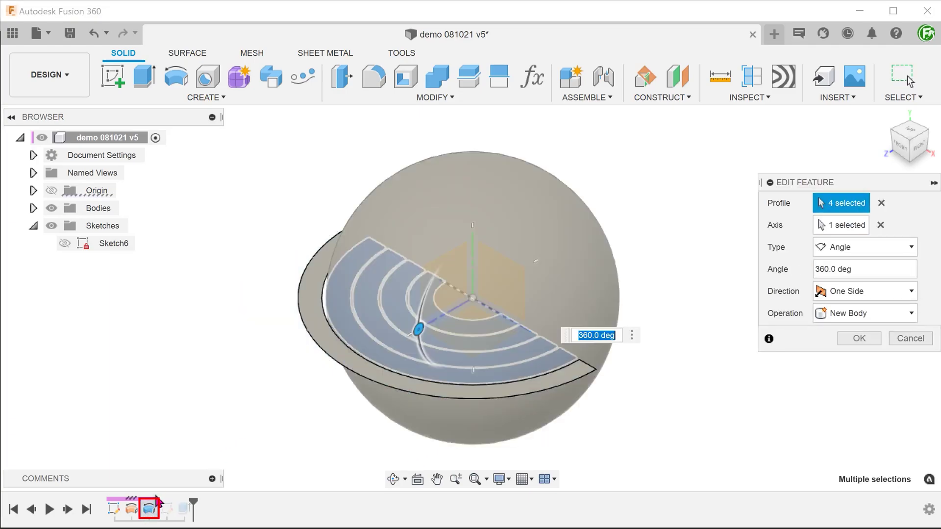
left_click(316, 353)
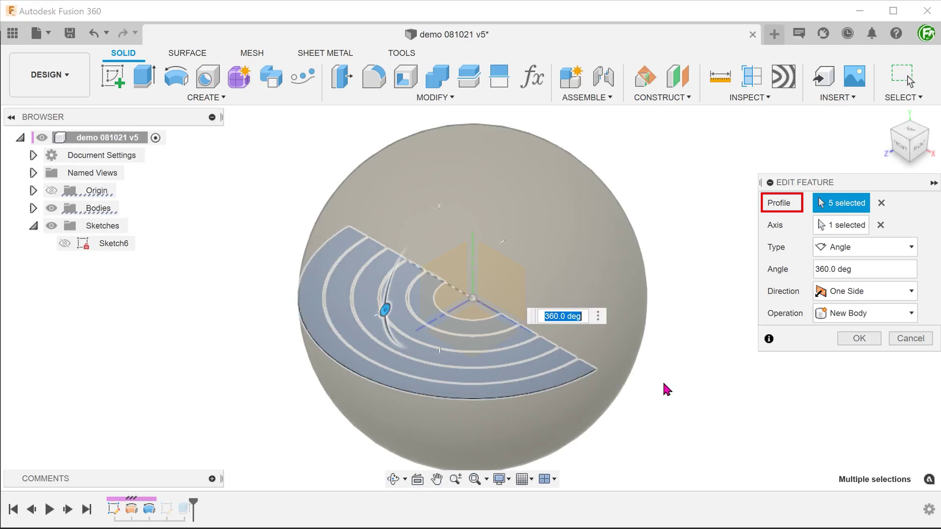
left_click(859, 338)
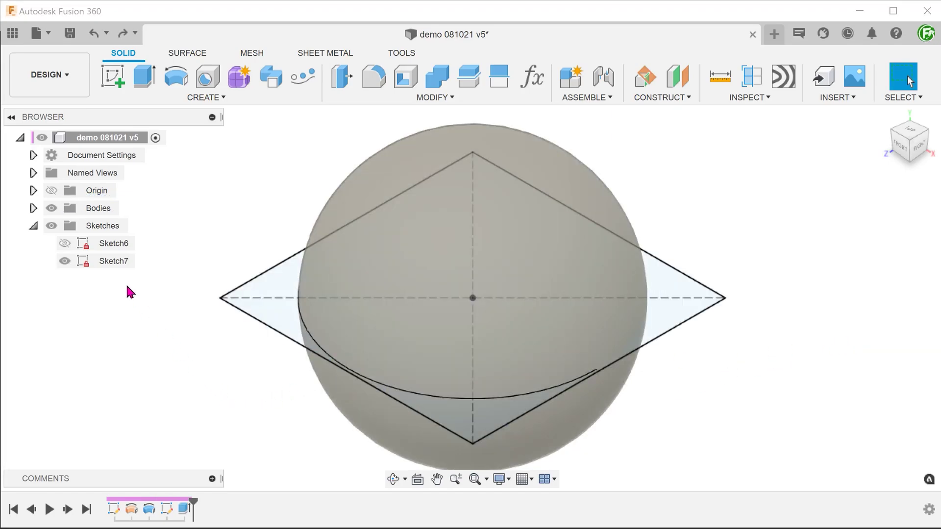
- Hide the Body17 surface body in the browser's Bodies list
left_click(33, 209)
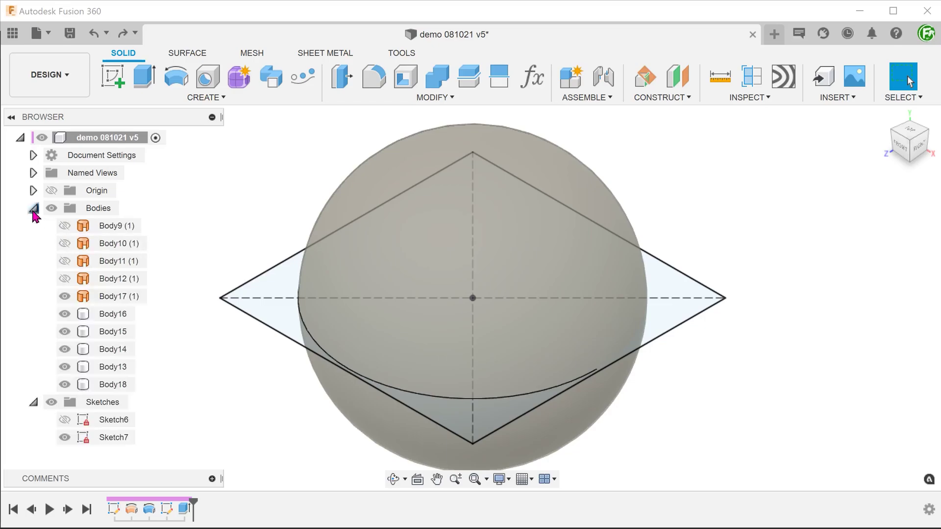
left_click(66, 295)
left_click(66, 296)
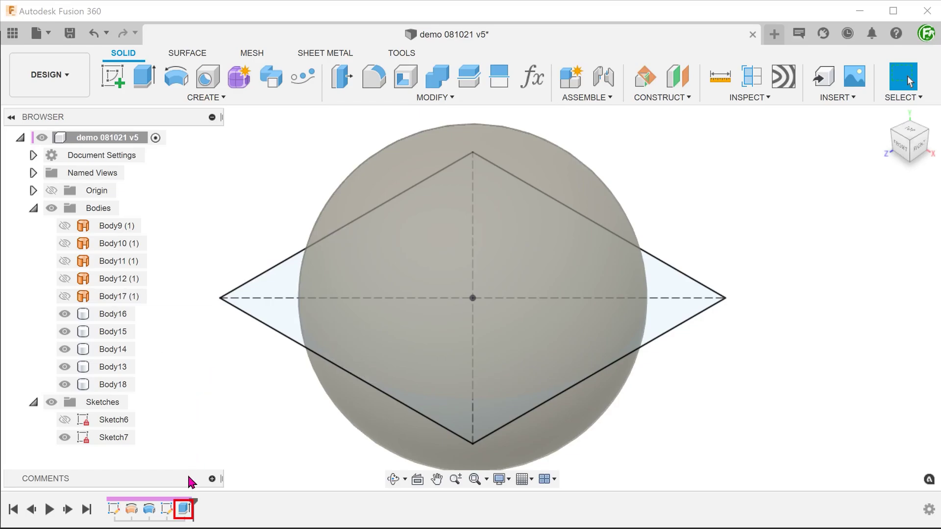
- Include Body18 in the Intersect extrude's Objects To Cut so the disc gains the fifth ring
double_click(184, 510)
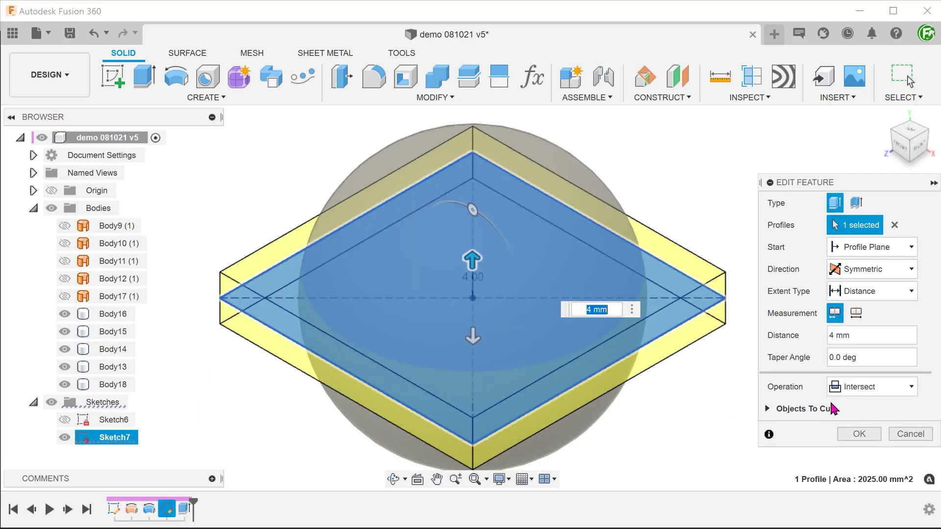
left_click(768, 409)
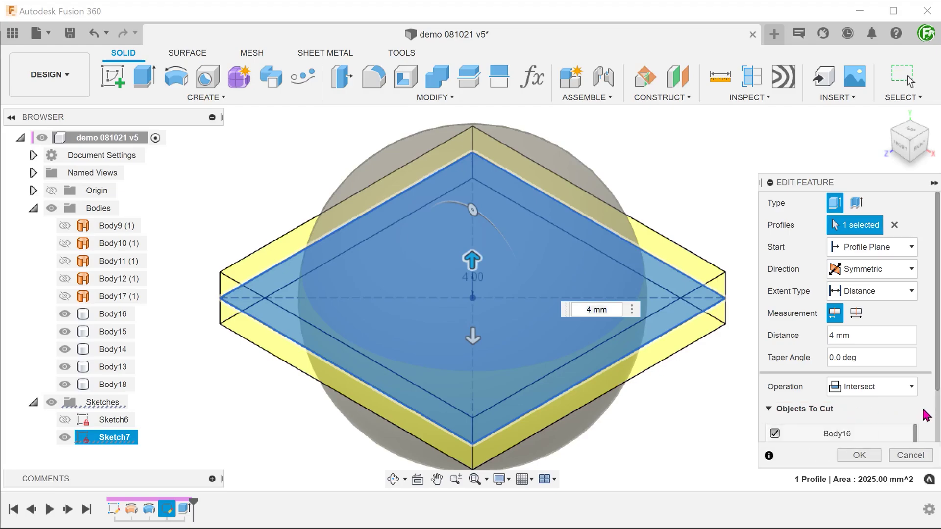
scroll(930, 415, "down", 3)
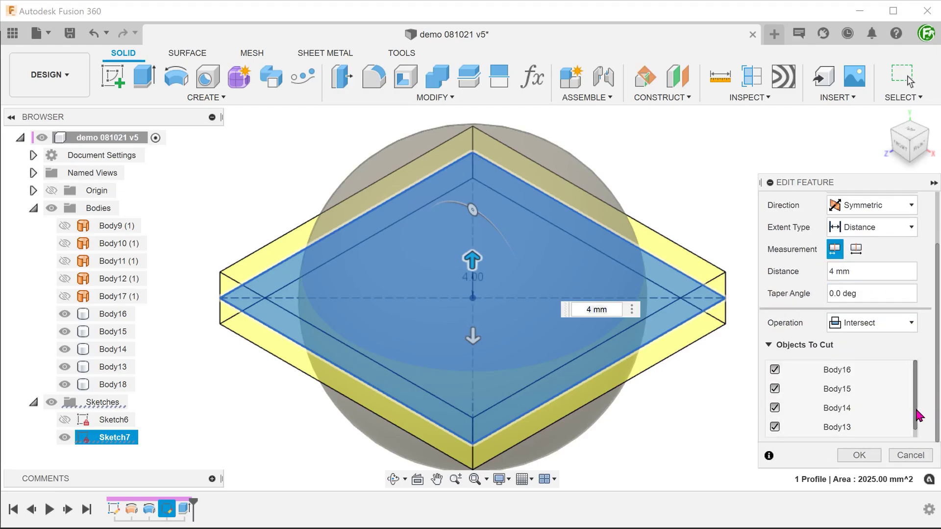
left_click_drag(918, 415, 918, 434)
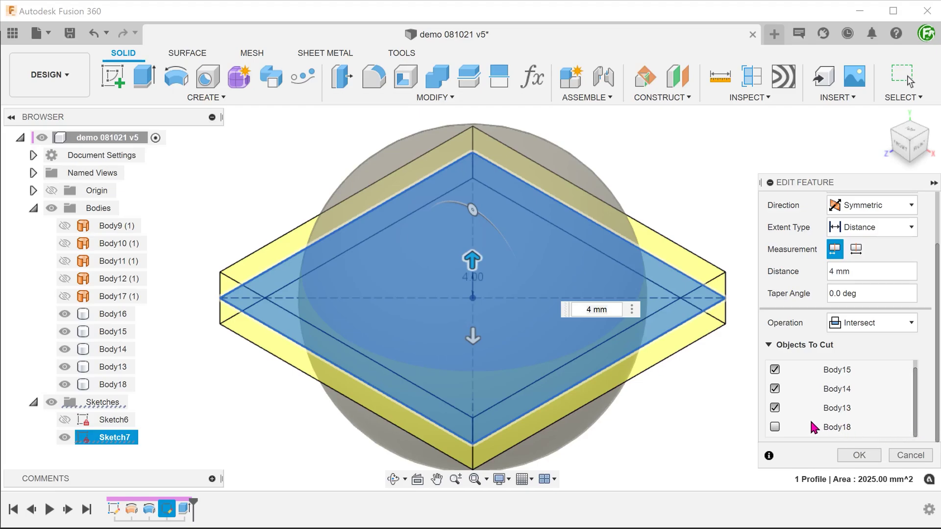
left_click(775, 427)
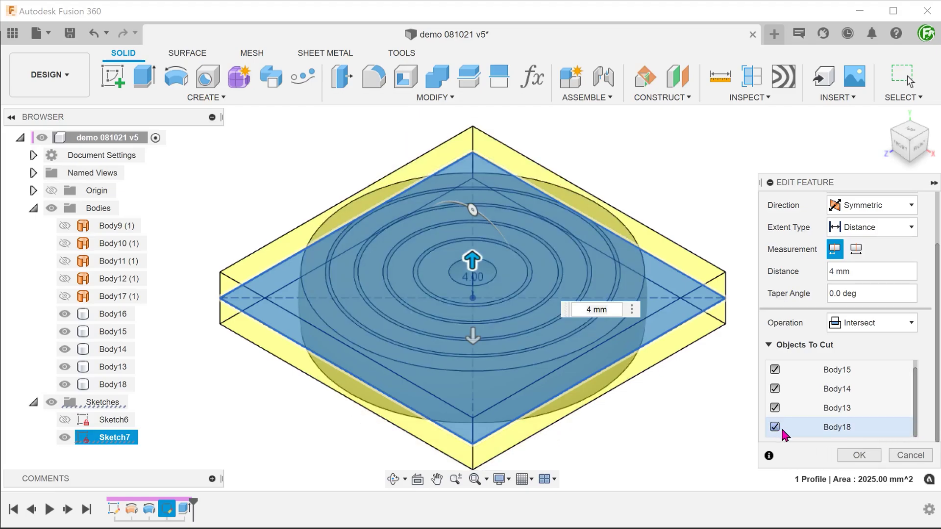
left_click(850, 458)
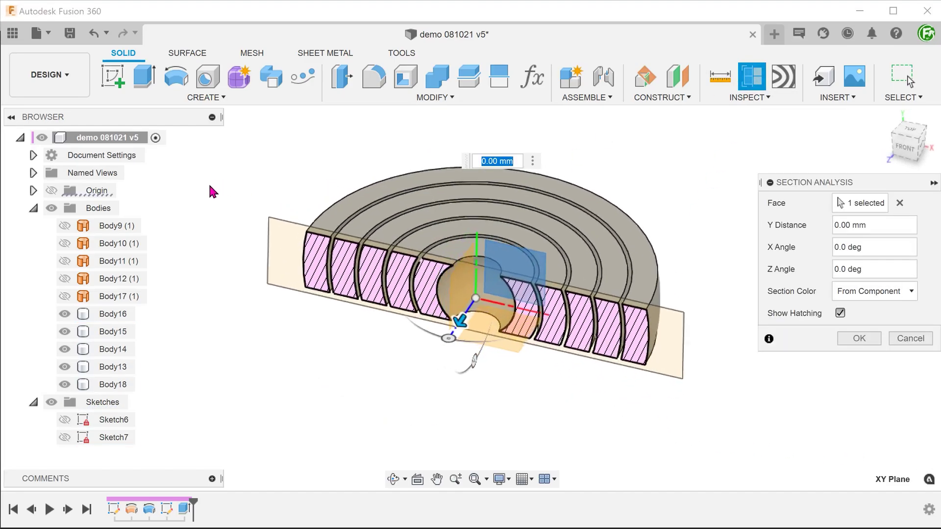
- Dismiss the section analysis after viewing the disc from the front
mouse_move(208, 182)
middle_mouse_down("shift")
mouse_move(245, 341)
mouse_move(388, 403)
mouse_move(431, 399)
middle_mouse_up("shift")
left_click(910, 338)
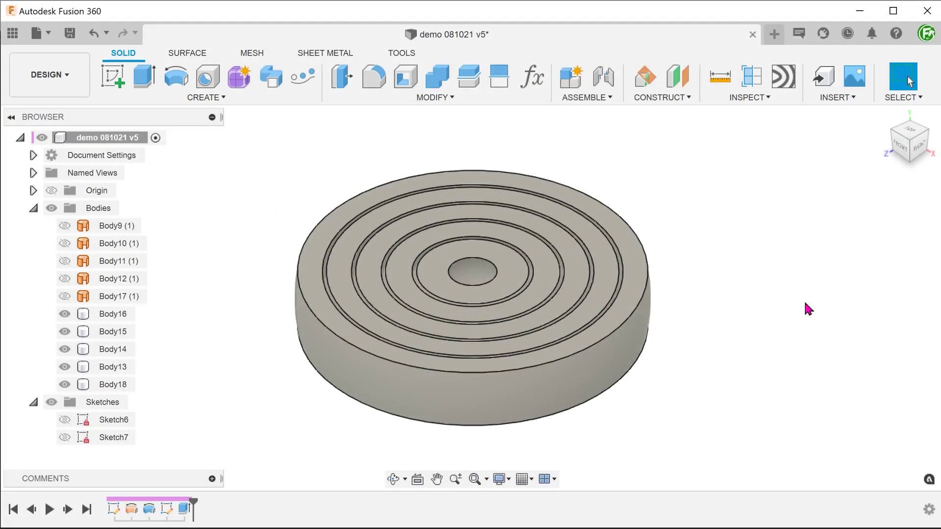
left_click(533, 76)
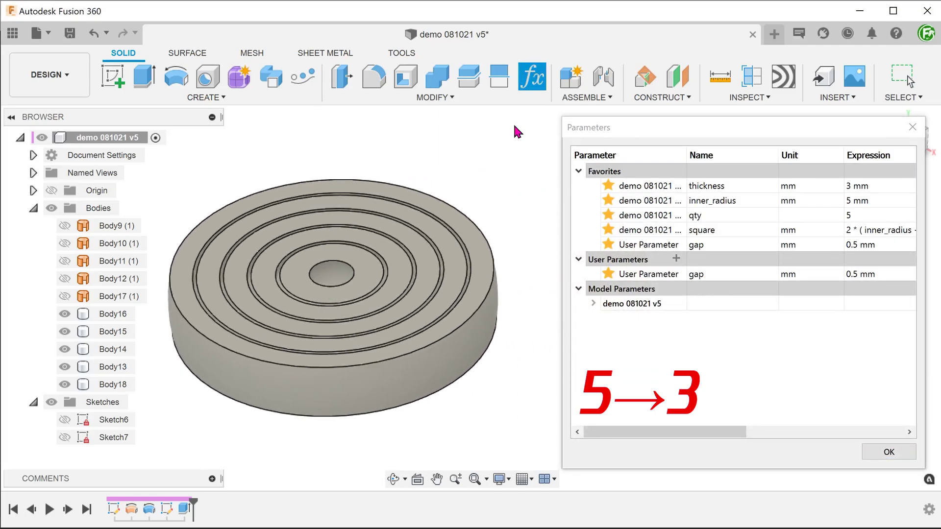
- Set the qty parameter to 3, rebuilding the model with three rings and a Revolve3 warning
double_click(855, 216)
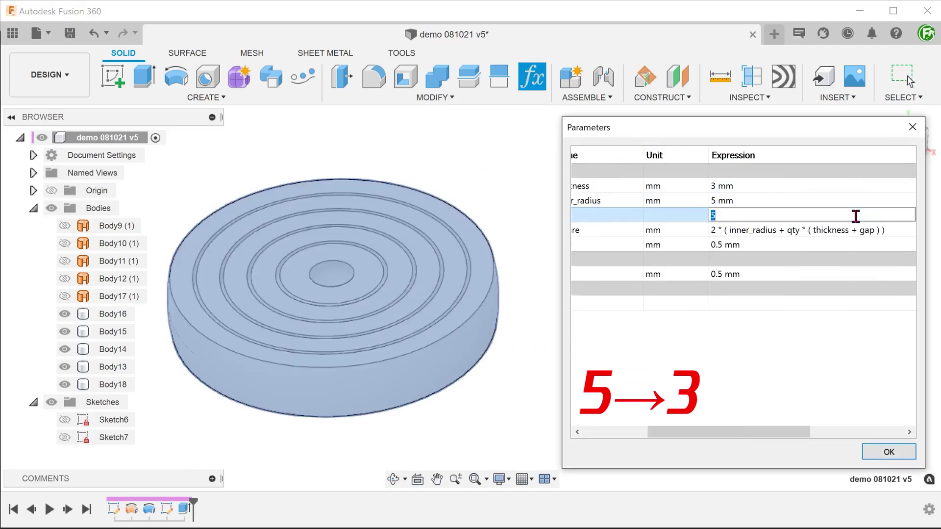
type("3")
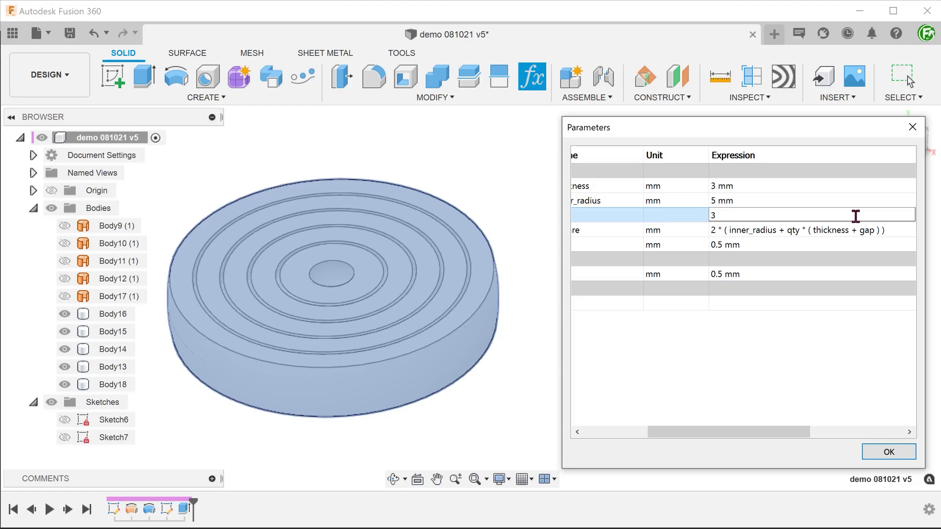
key("Return")
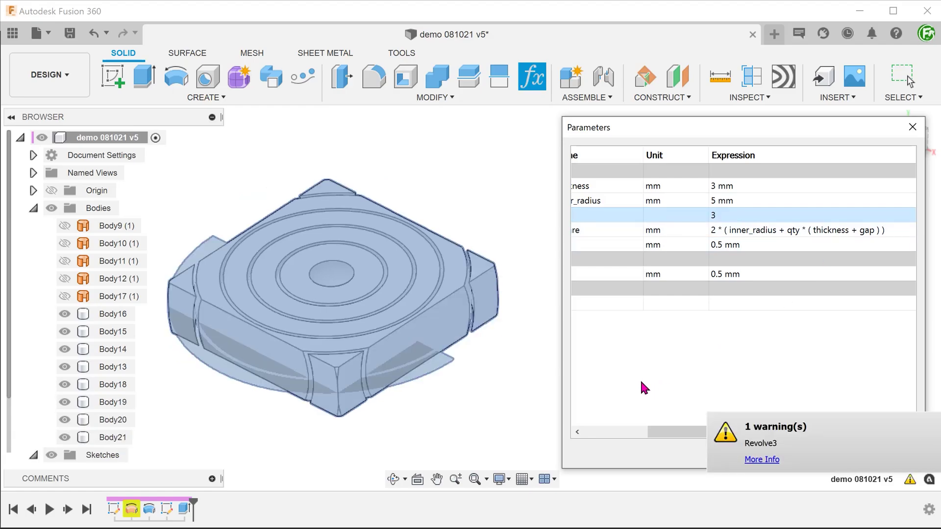
left_click_drag(811, 128, 800, 75)
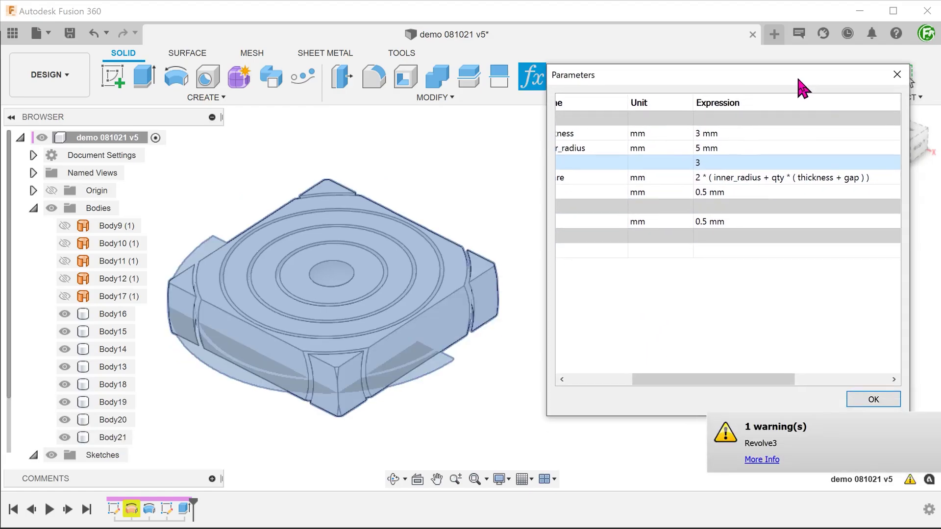
- Re-confirm Revolve3, Revolve4 and the Intersect extrude so they rebuild a clean three-ring disc
left_click(872, 396)
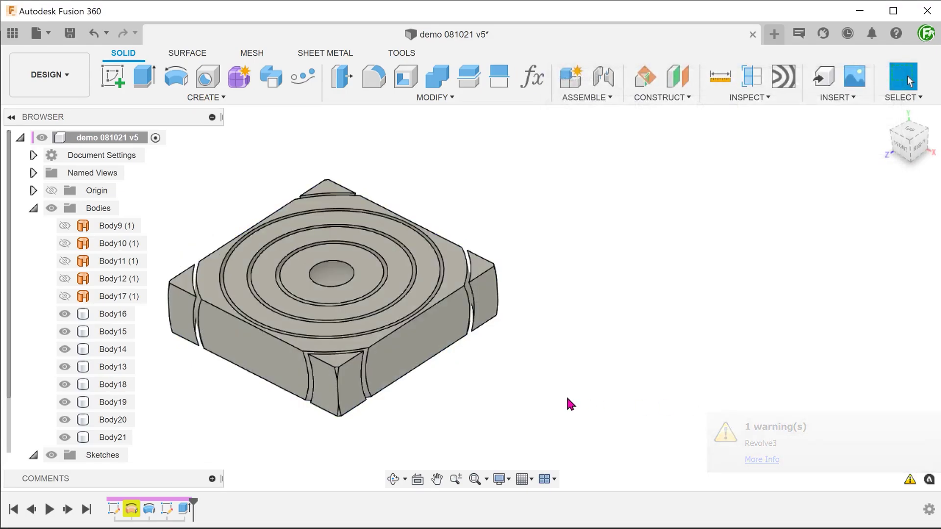
scroll(208, 421, "up", 2)
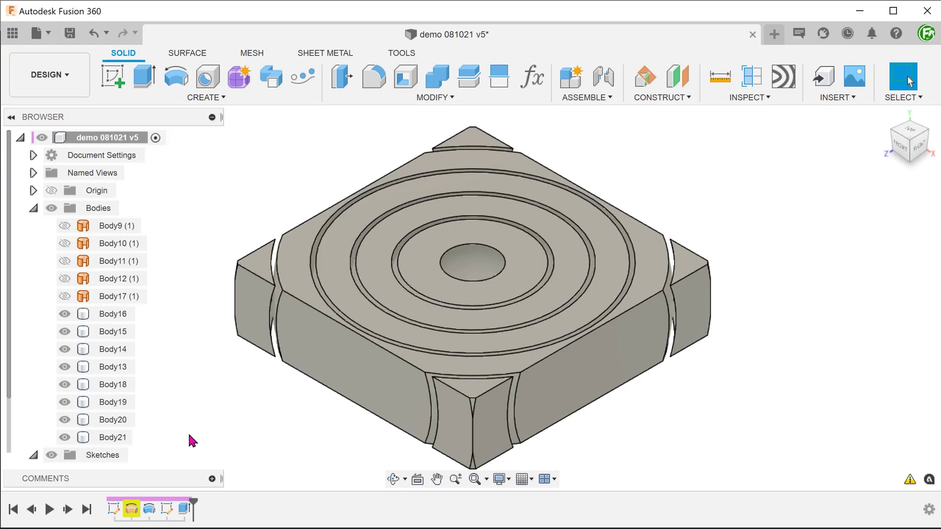
double_click(131, 507)
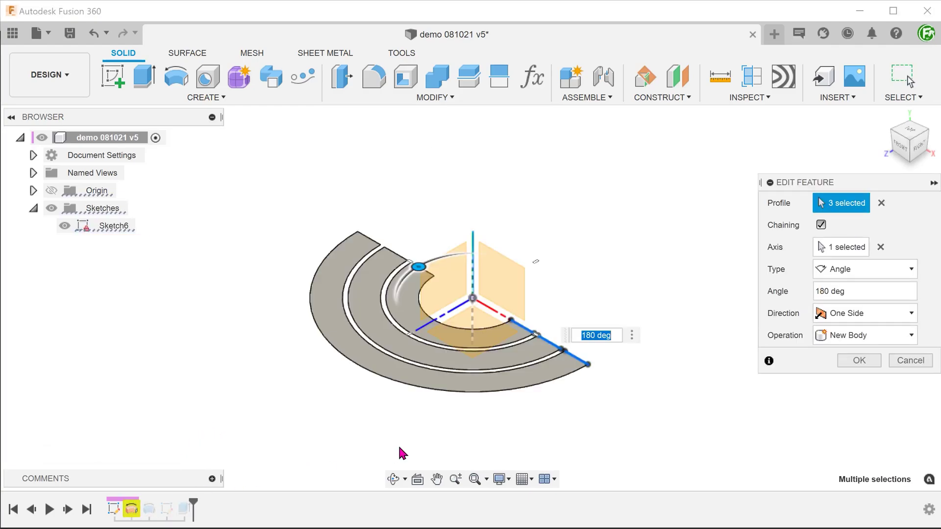
left_click(859, 361)
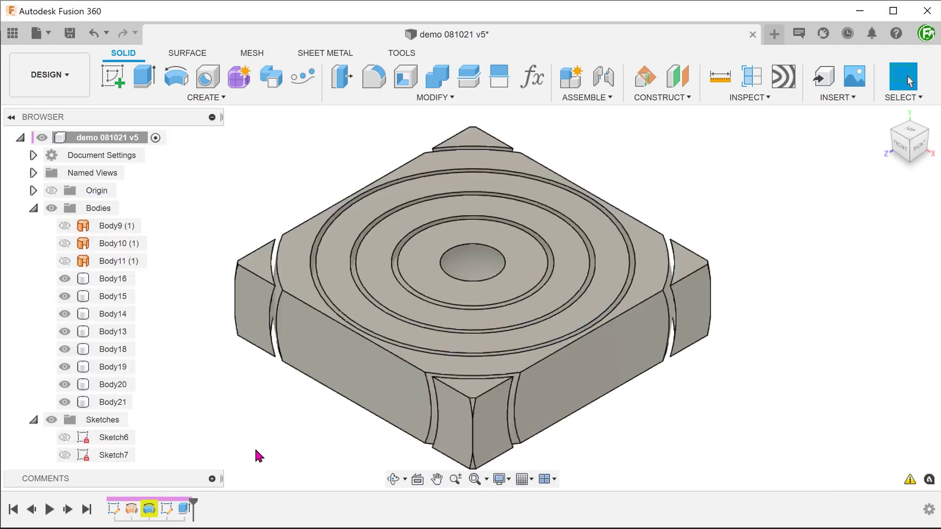
double_click(149, 508)
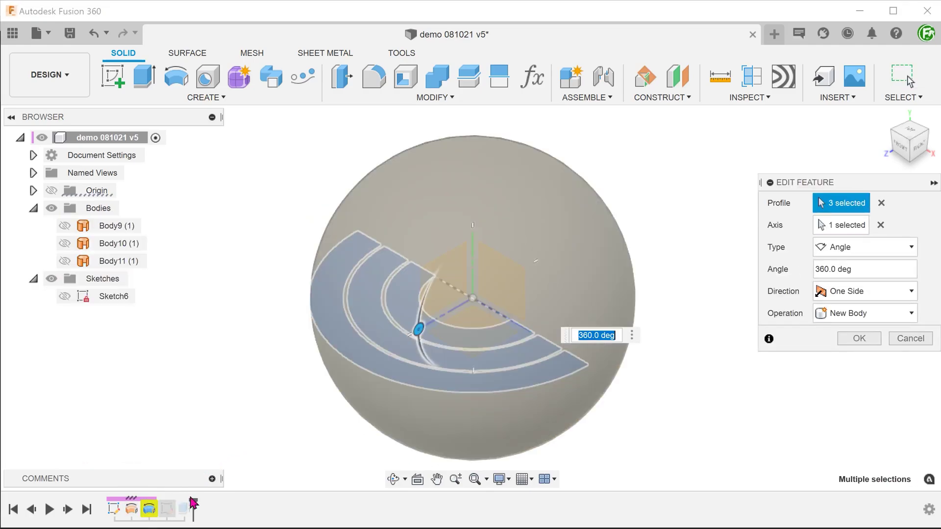
left_click(859, 338)
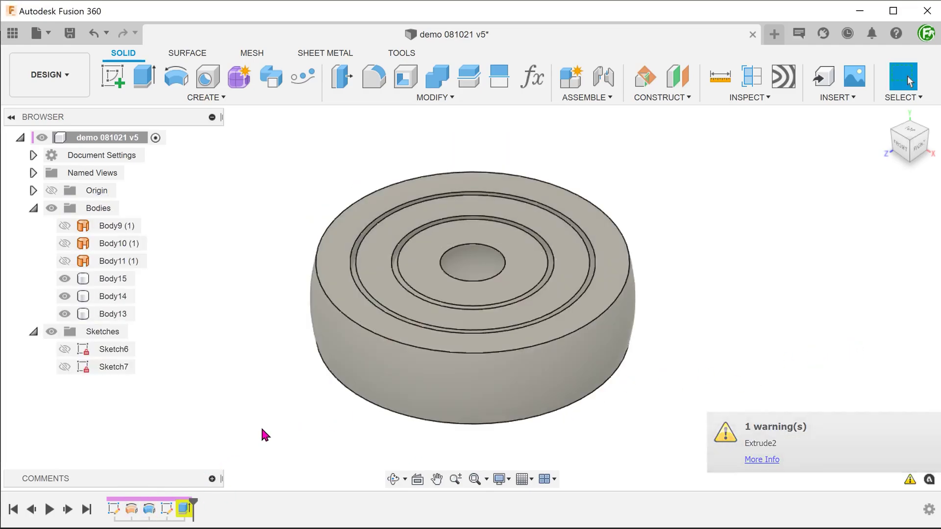
double_click(184, 509)
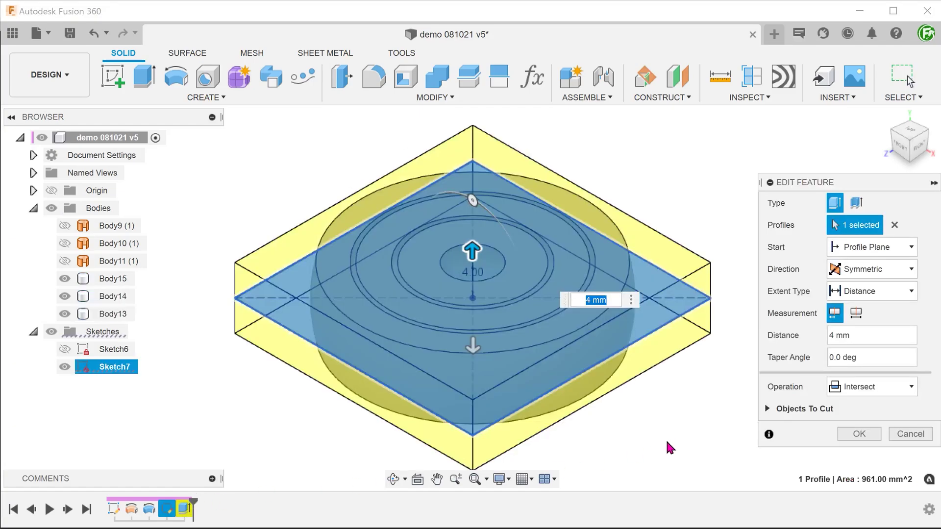
left_click(852, 436)
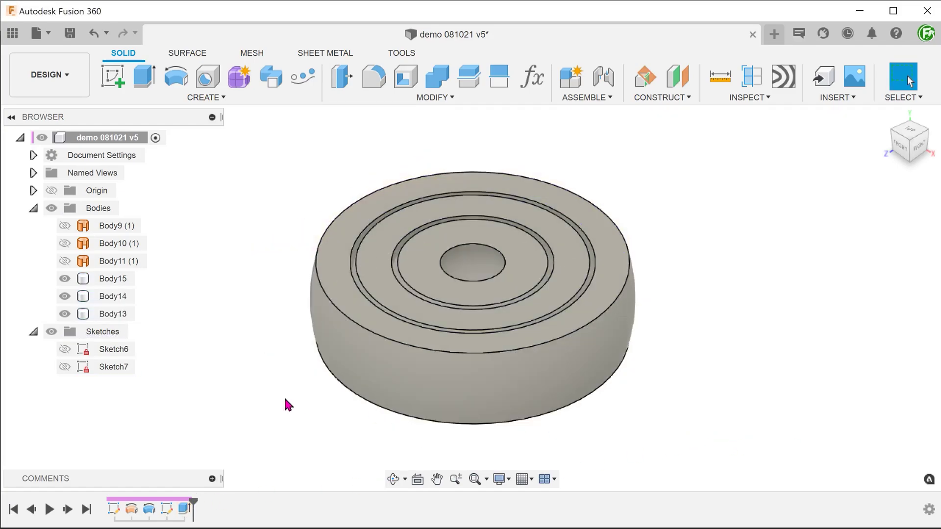
- Create a section analysis on the XY plane revealing the disc's hatched shell walls
middle_click_drag(288, 404, 281, 398, "shift")
left_click(750, 78)
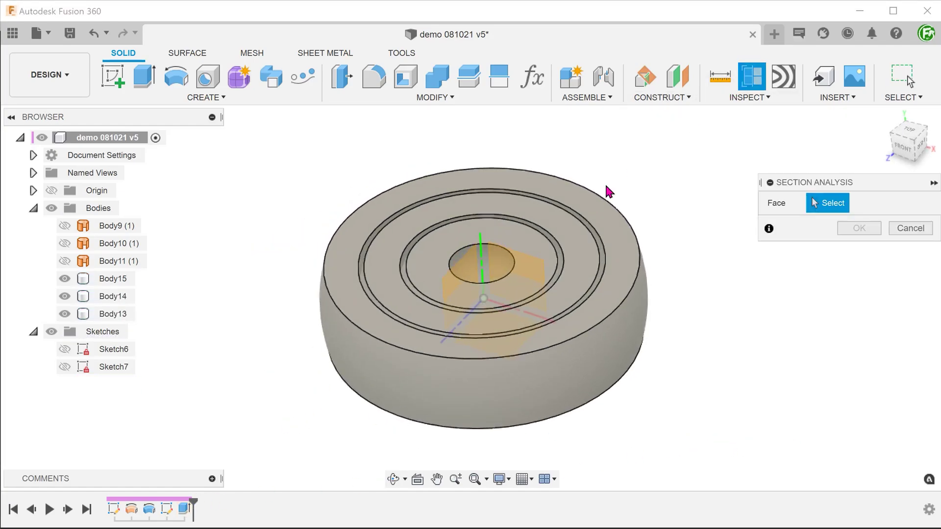
left_click(509, 255)
middle_click_drag(192, 332, 334, 417, "shift")
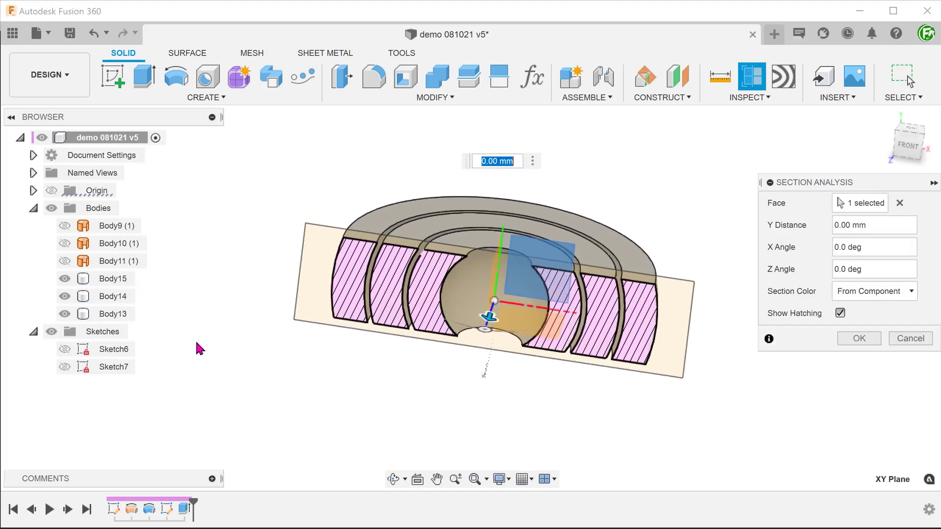